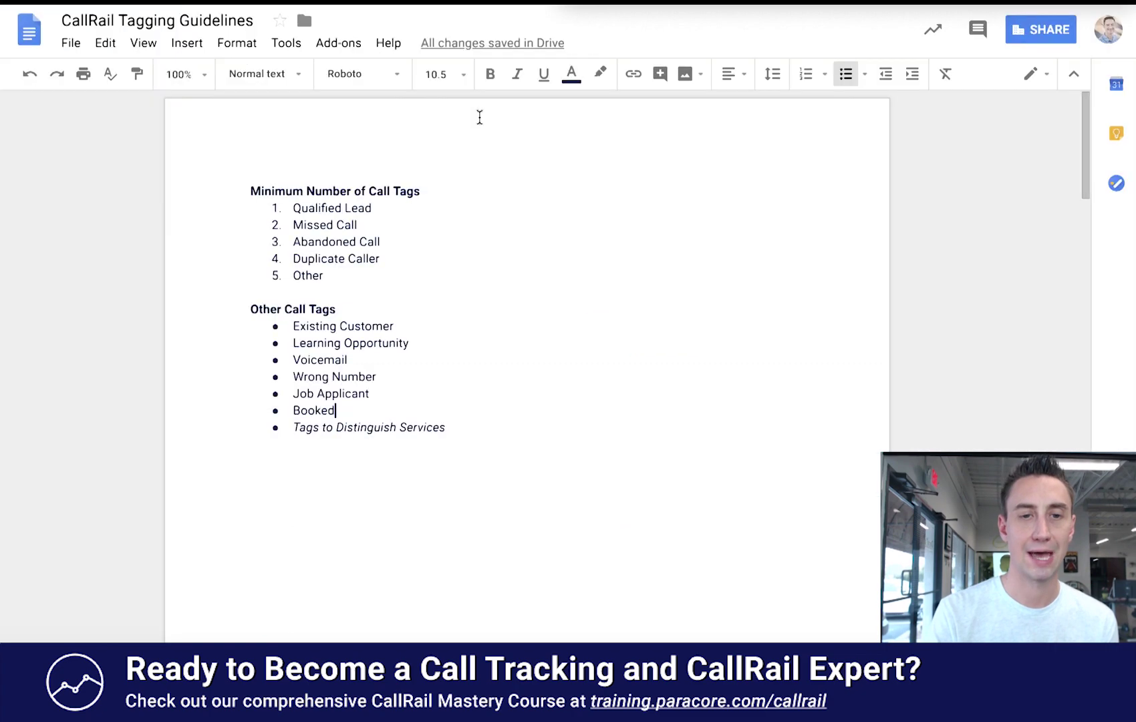
# Review the definitions of the five minimum call tags, from Qualified Lead to Other, in the CallRail Tagging Guidelines document
pyautogui.scroll(-9, 479, 248)
pyautogui.scroll(-5, 480, 250)
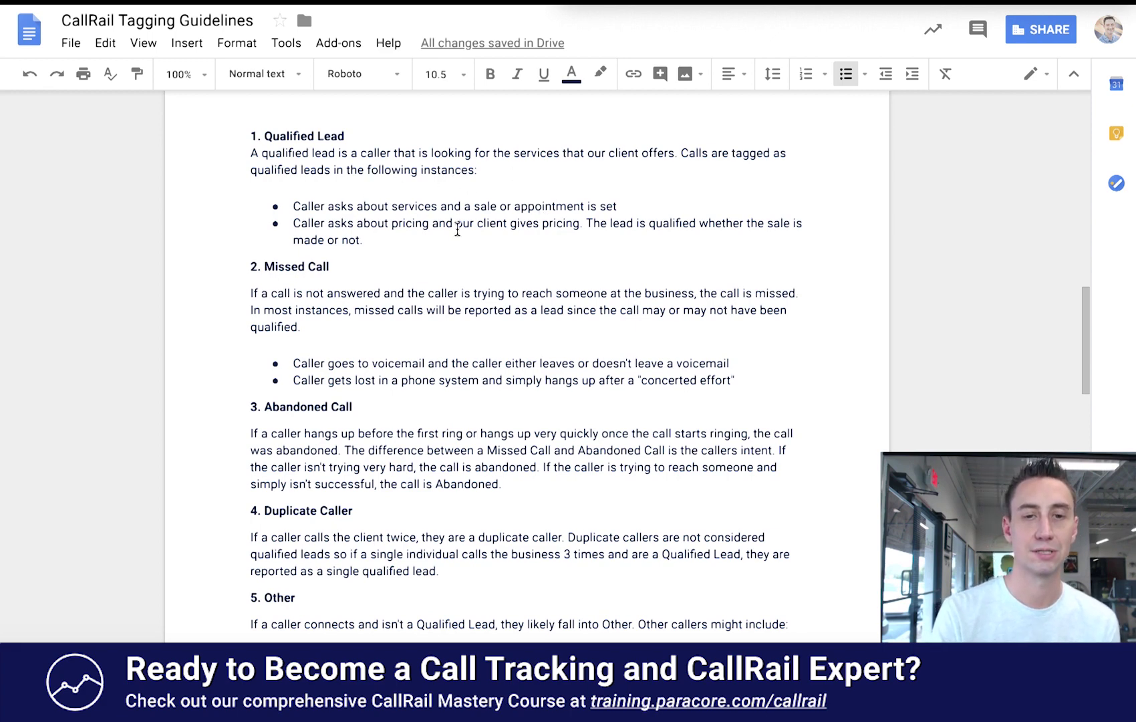
pyautogui.scroll(-1, 457, 230)
pyautogui.scroll(2, 458, 230)
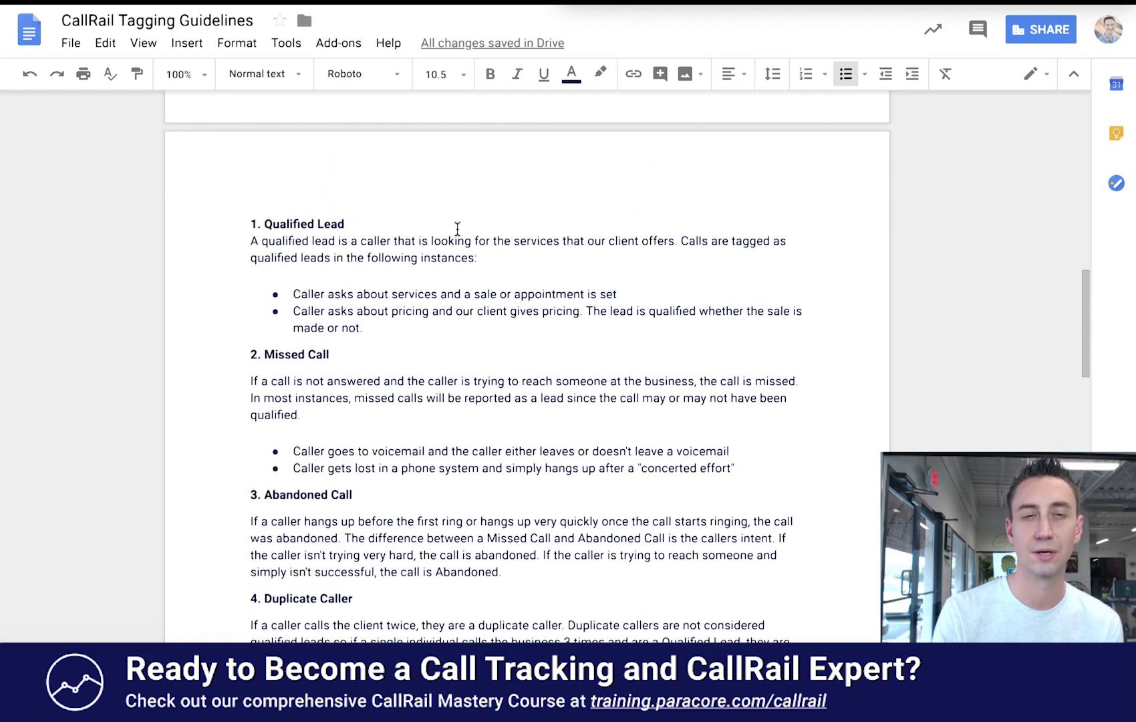
pyautogui.scroll(12, 457, 230)
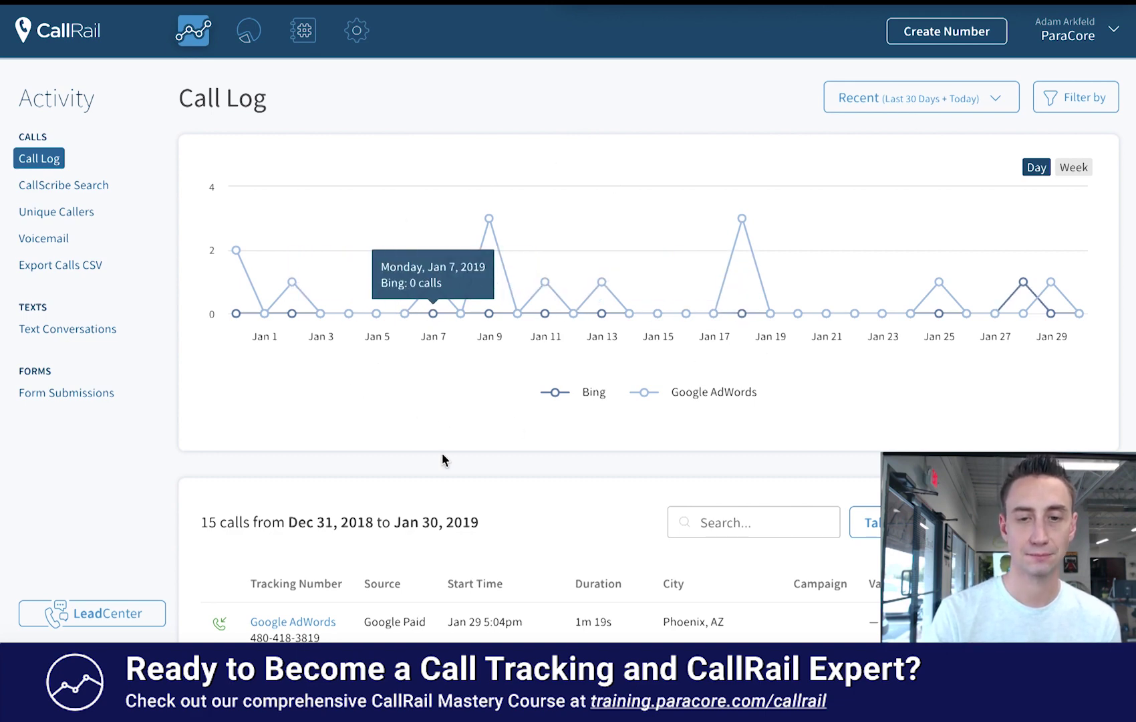
# In CallRail's Call Log, examine the call table, comparing each call's duration or answer status with its tags and its call notes
pyautogui.scroll(-4, 443, 460)
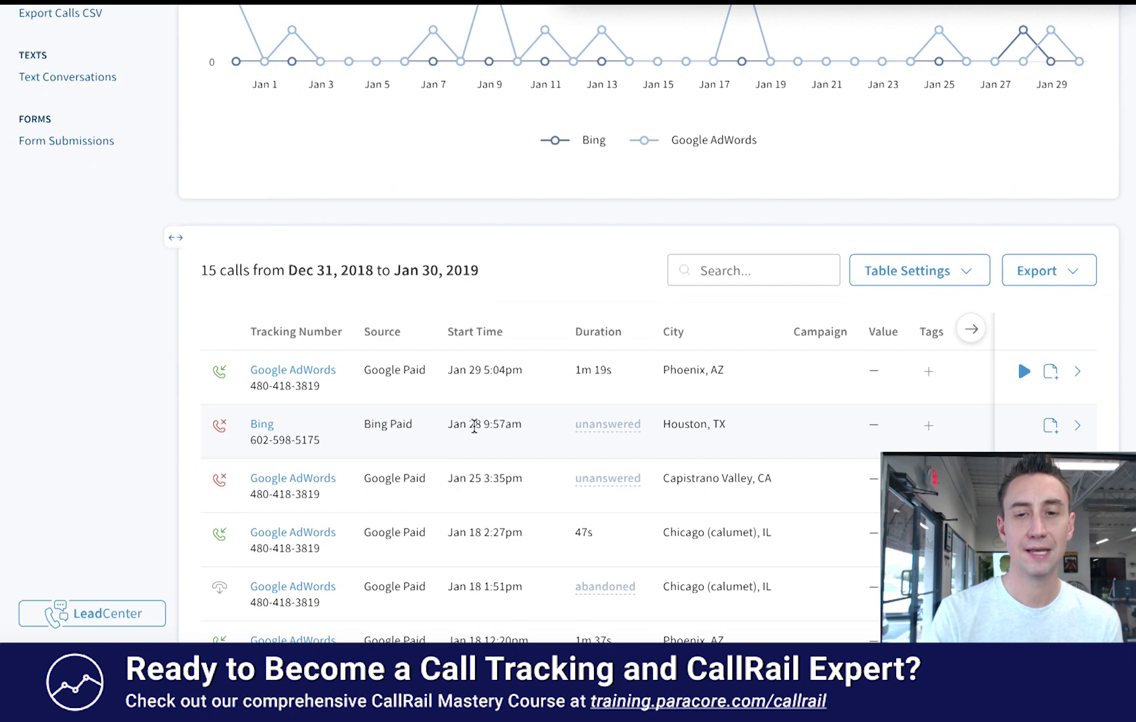
pyautogui.hscroll(3, 794, 393)
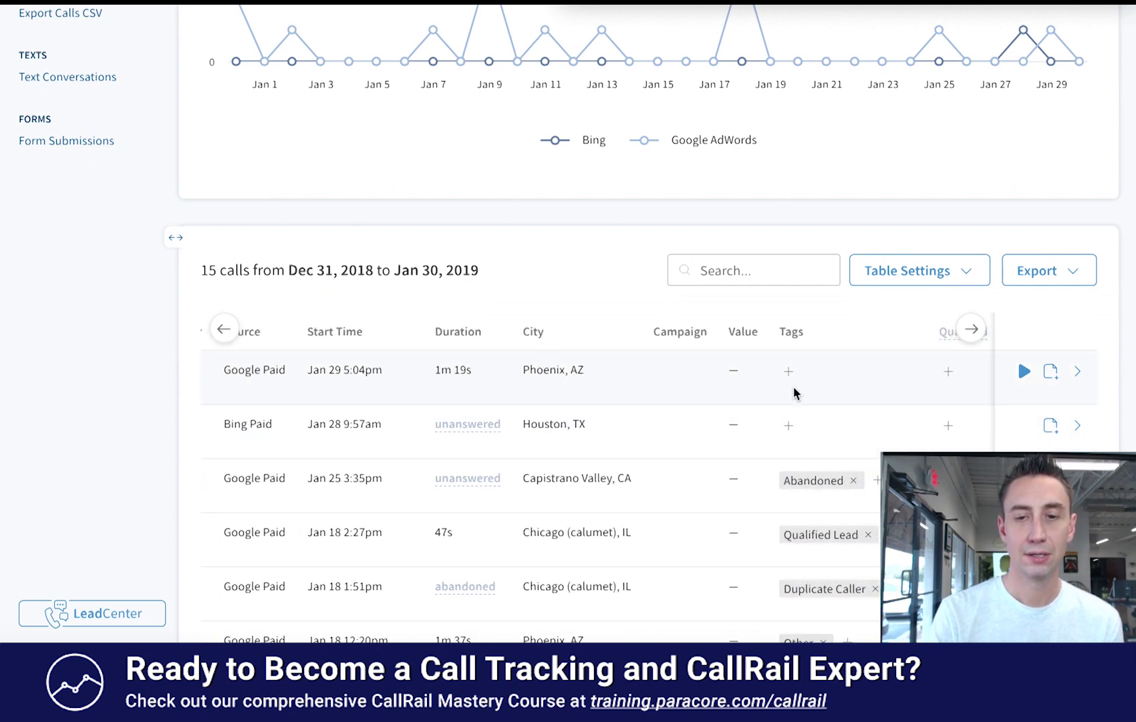
pyautogui.scroll(-3, 794, 393)
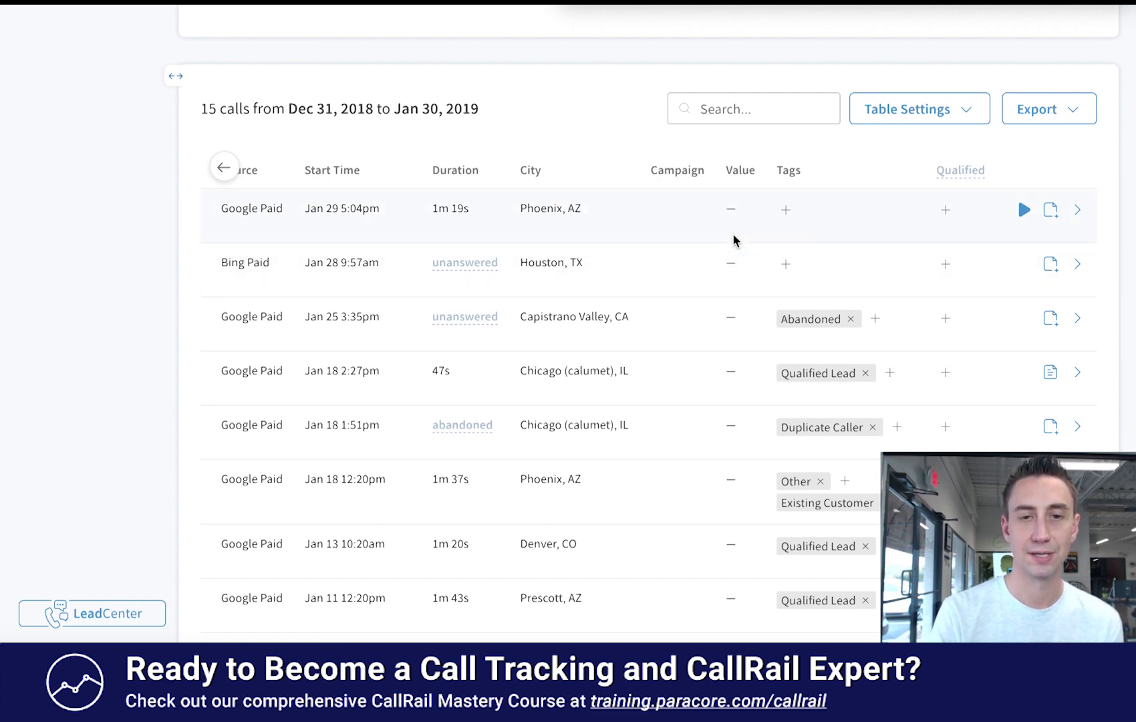
pyautogui.scroll(-3, 844, 287)
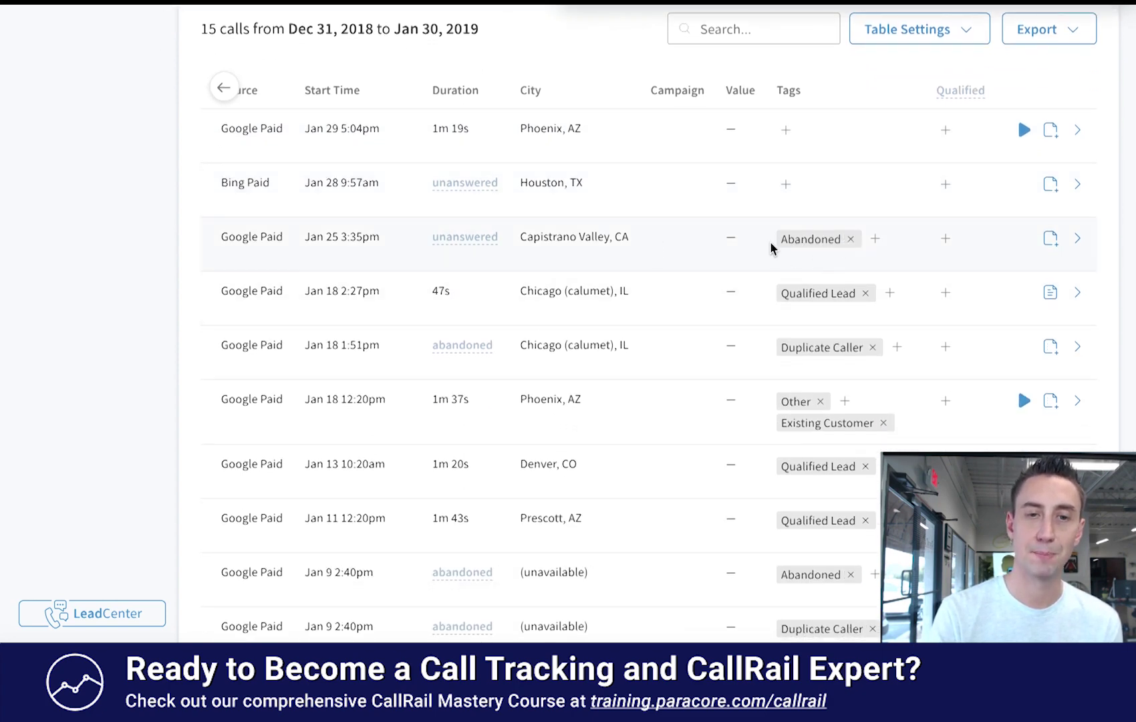
pyautogui.moveTo(476, 236)
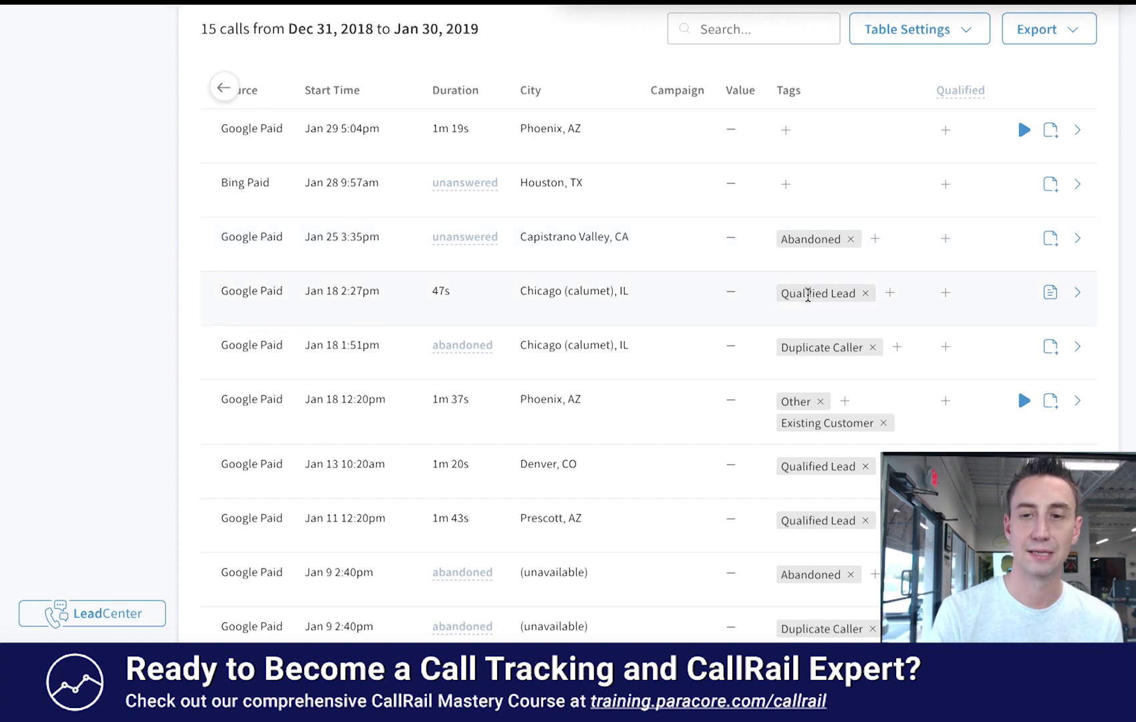
pyautogui.moveTo(1051, 297)
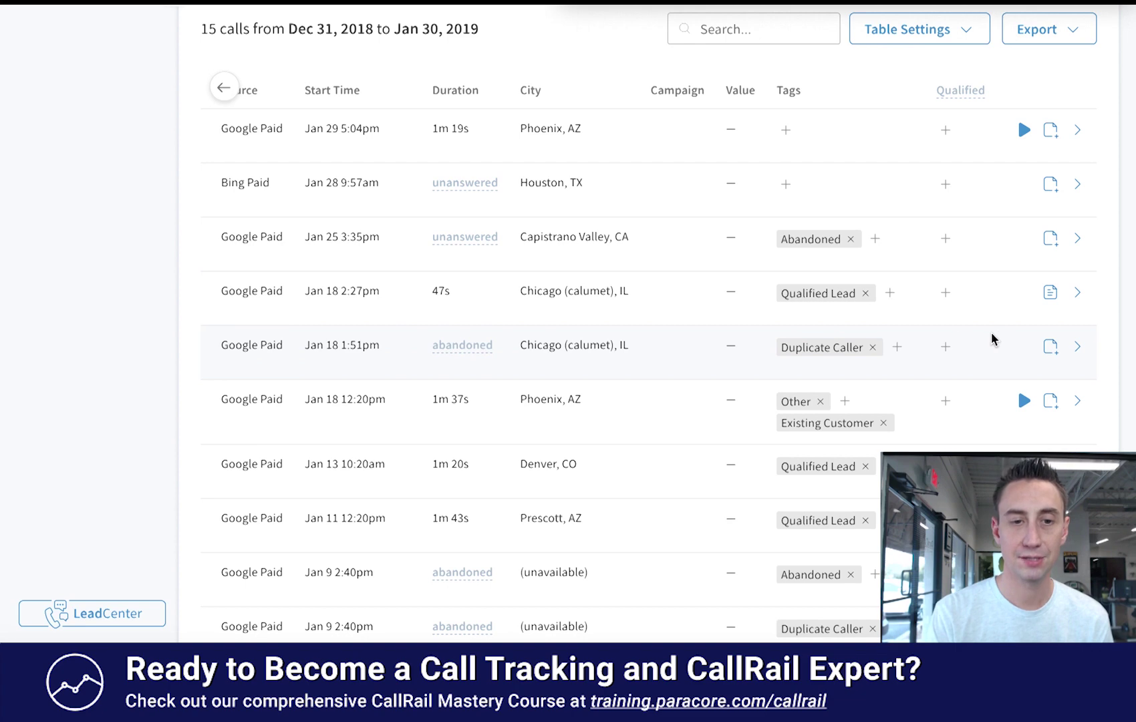
pyautogui.scroll(-1, 997, 341)
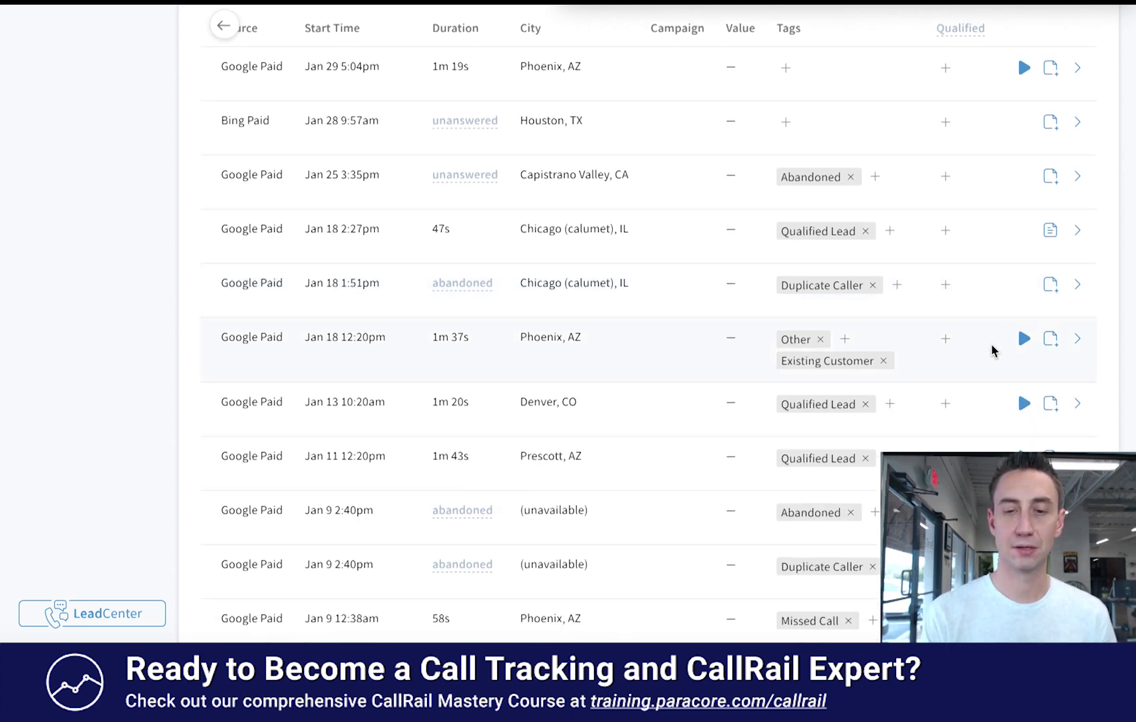
pyautogui.scroll(-1, 992, 344)
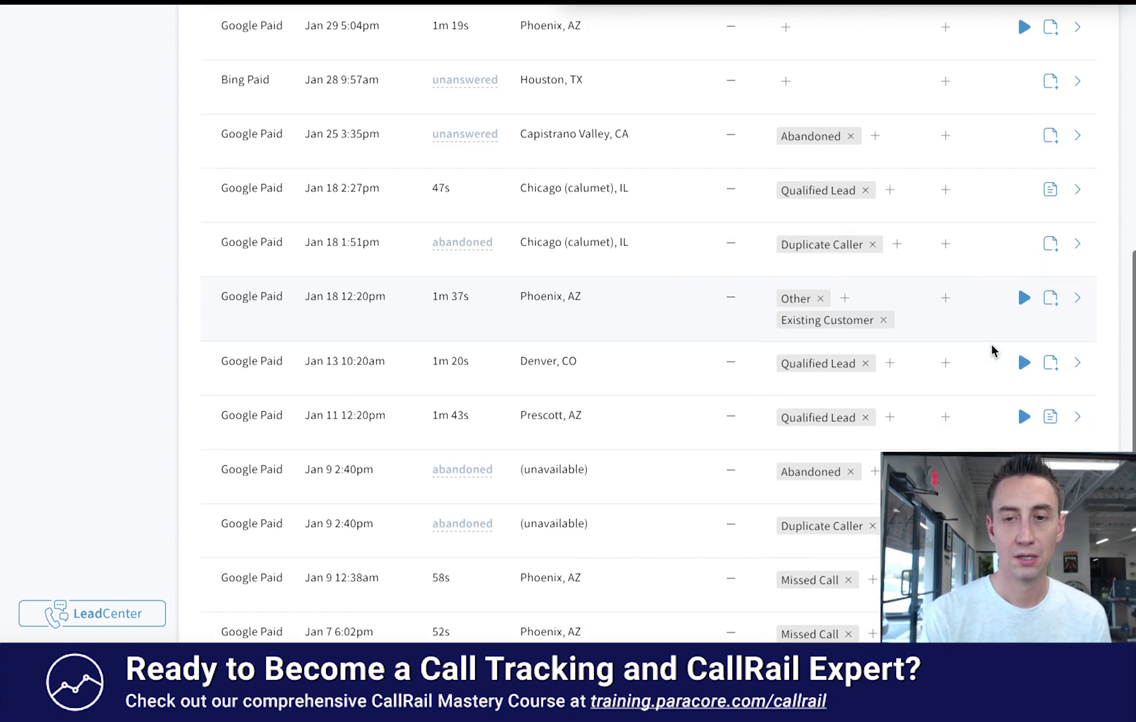
pyautogui.moveTo(1052, 408)
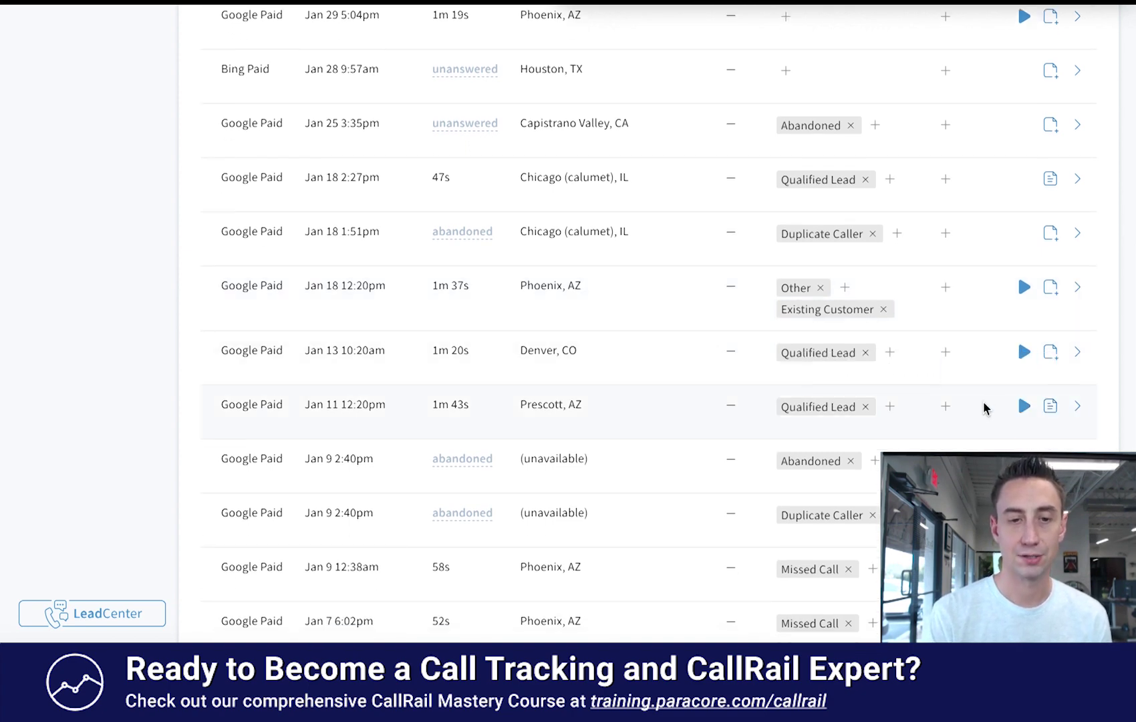
pyautogui.scroll(-2, 984, 408)
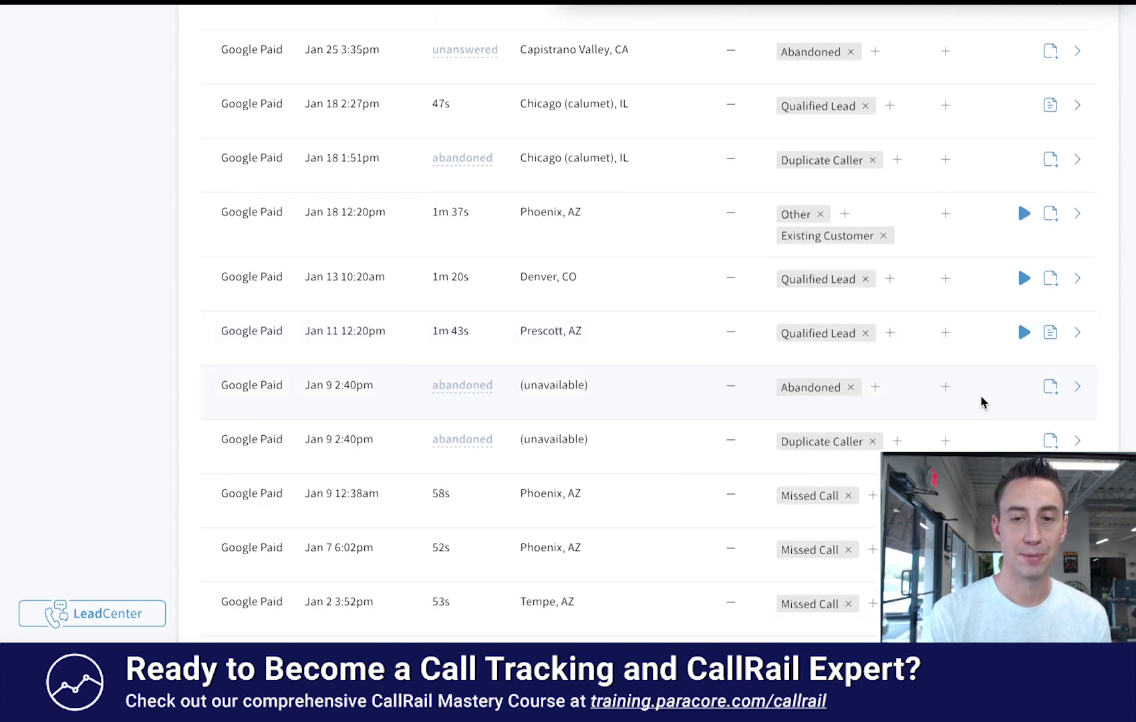
# Check the call table's column settings and mark the Jan 18 2:27pm call as qualified
pyautogui.scroll(5, 943, 441)
pyautogui.scroll(7, 940, 414)
pyautogui.scroll(-4, 939, 414)
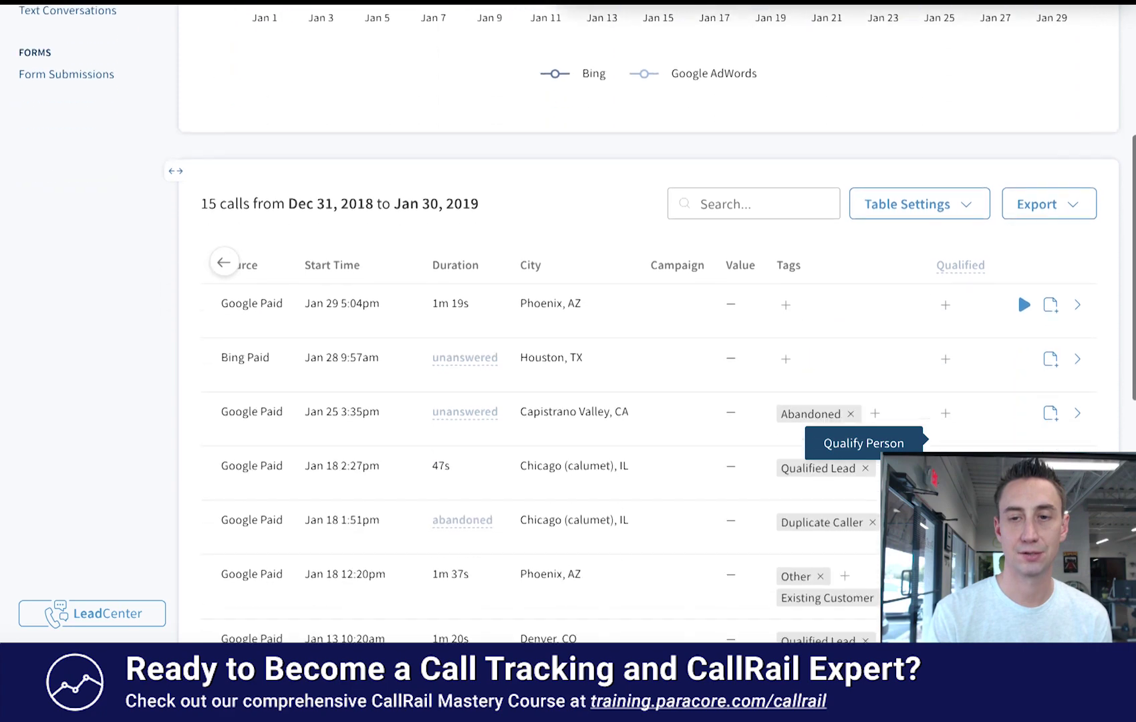
pyautogui.click(945, 171)
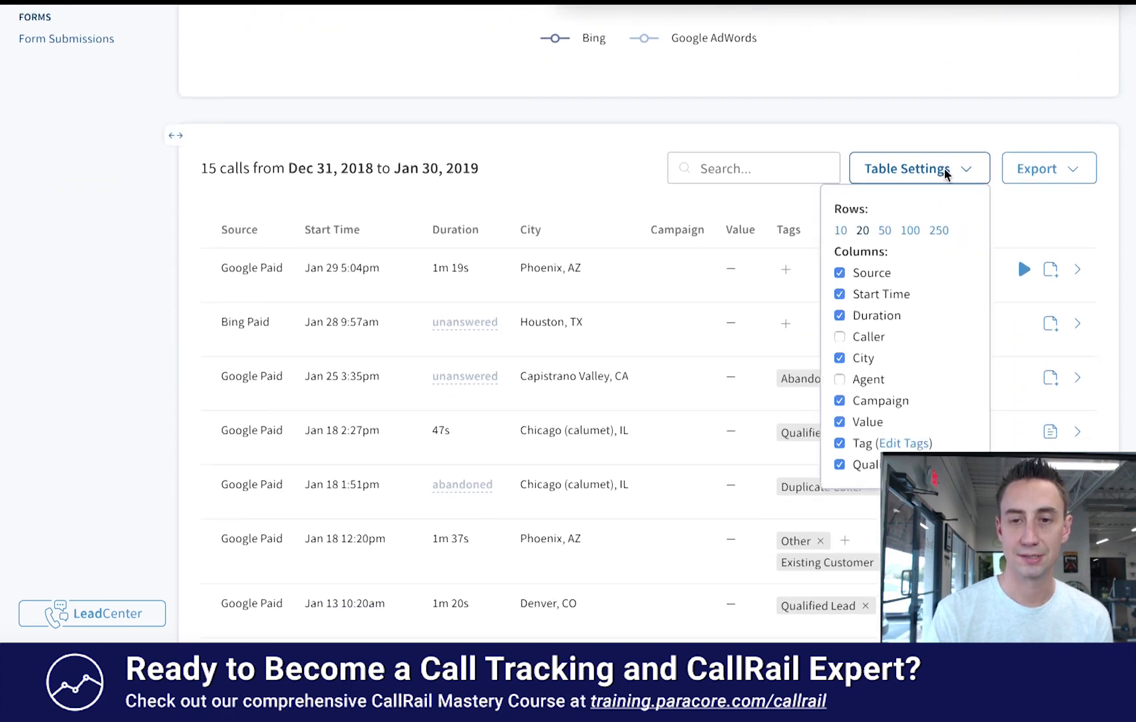
pyautogui.click(945, 172)
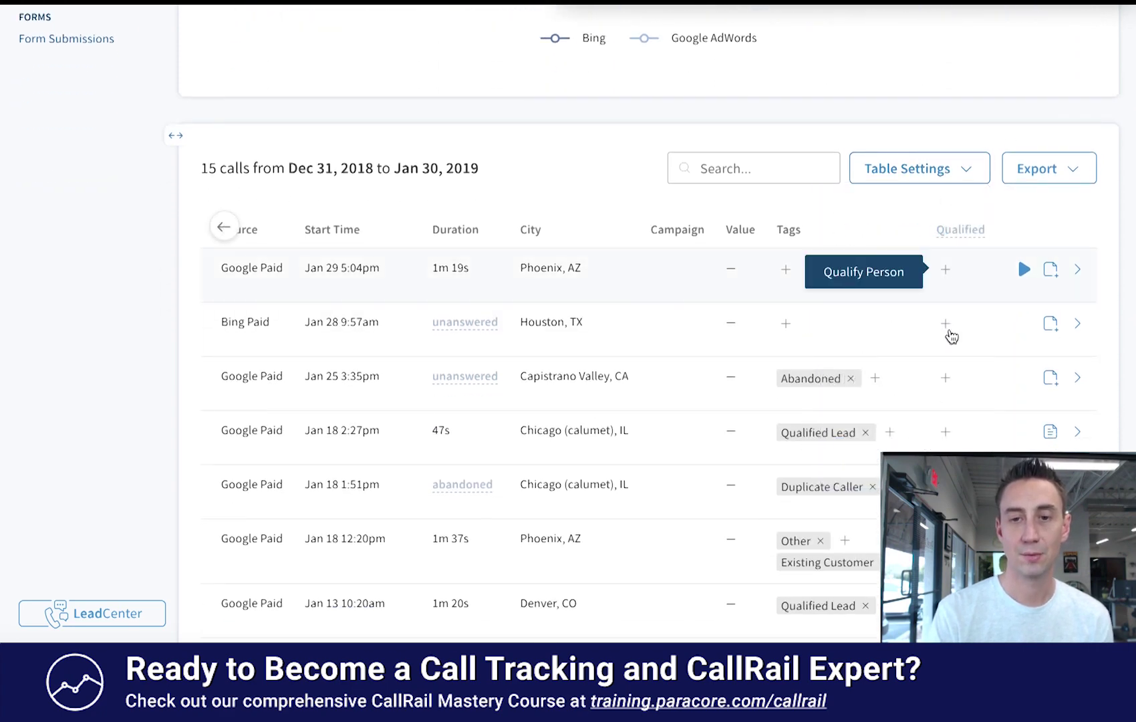
pyautogui.click(946, 435)
pyautogui.click(851, 434)
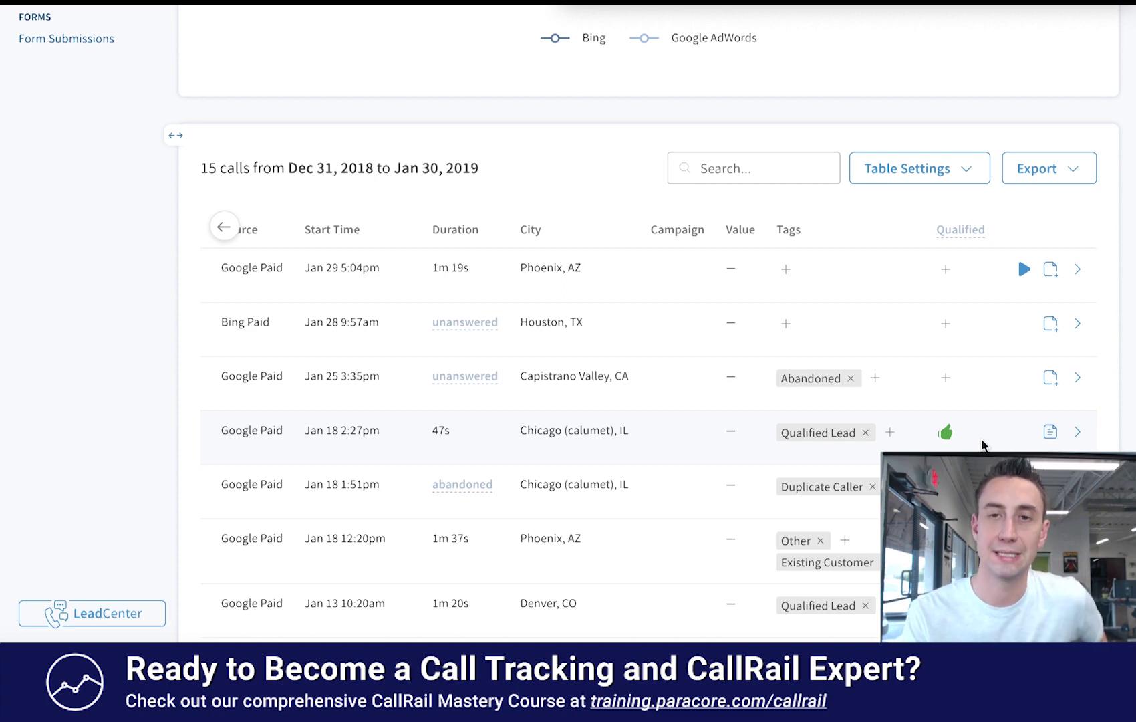
# Filter the Call Log by the Qualified Lead tag
pyautogui.scroll(5, 982, 445)
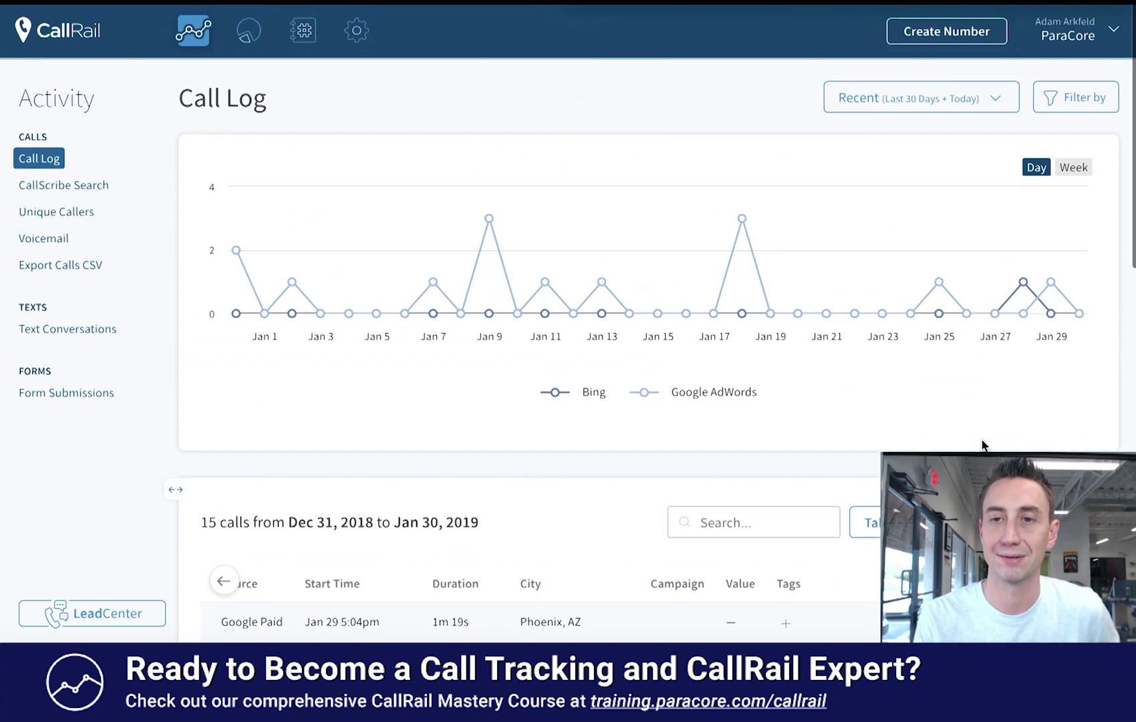
pyautogui.click(1068, 97)
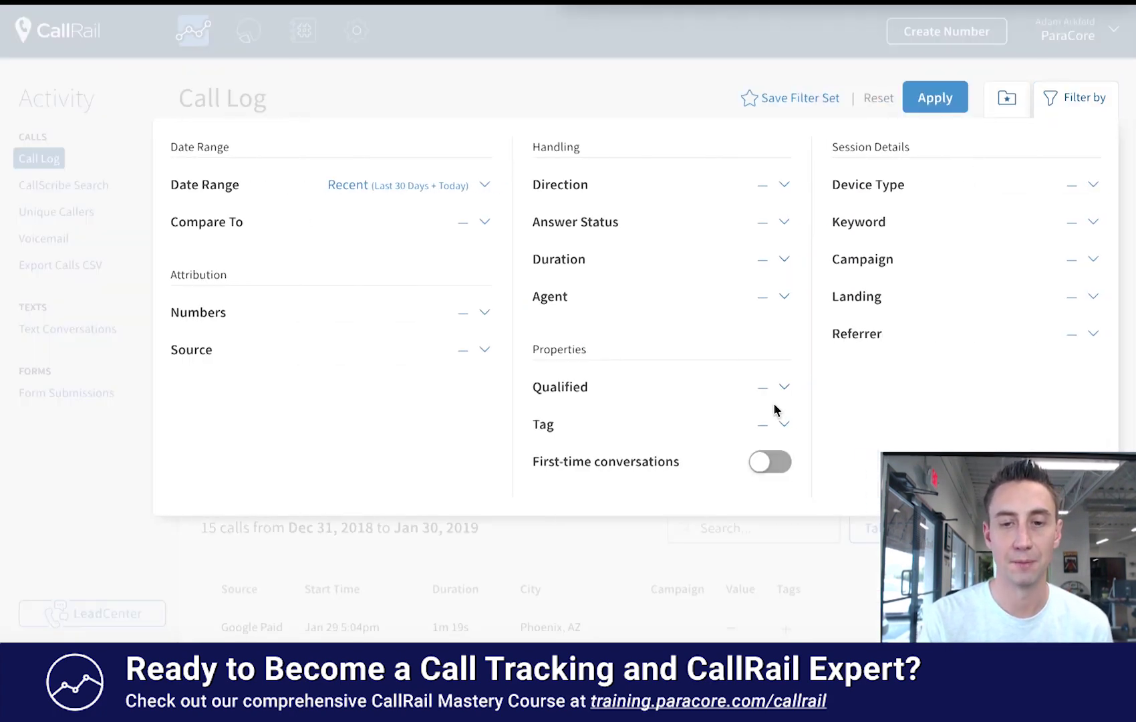
pyautogui.click(782, 425)
pyautogui.scroll(-3, 758, 405)
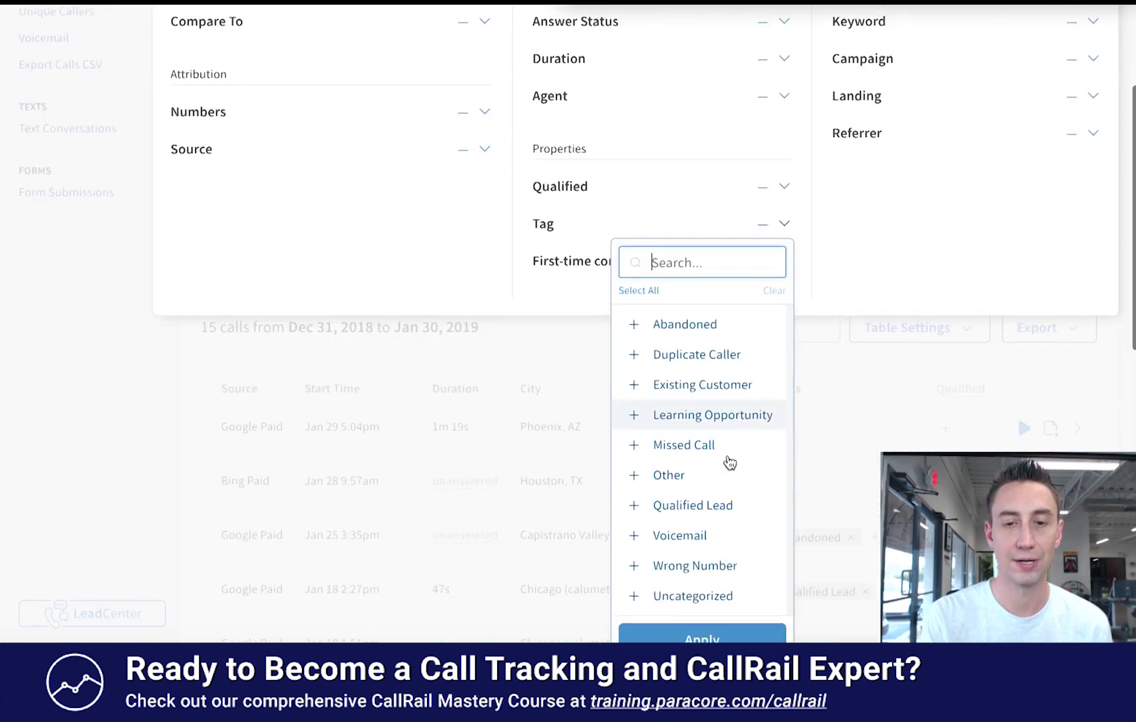
pyautogui.click(722, 508)
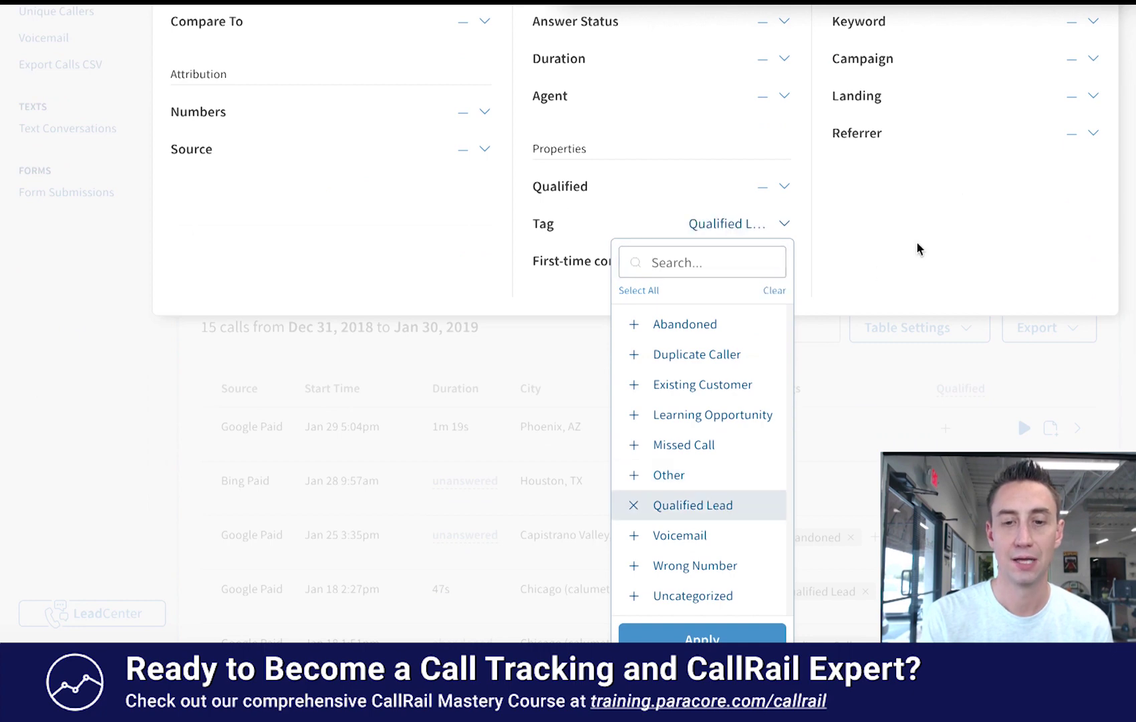
pyautogui.click(769, 634)
pyautogui.scroll(3, 923, 353)
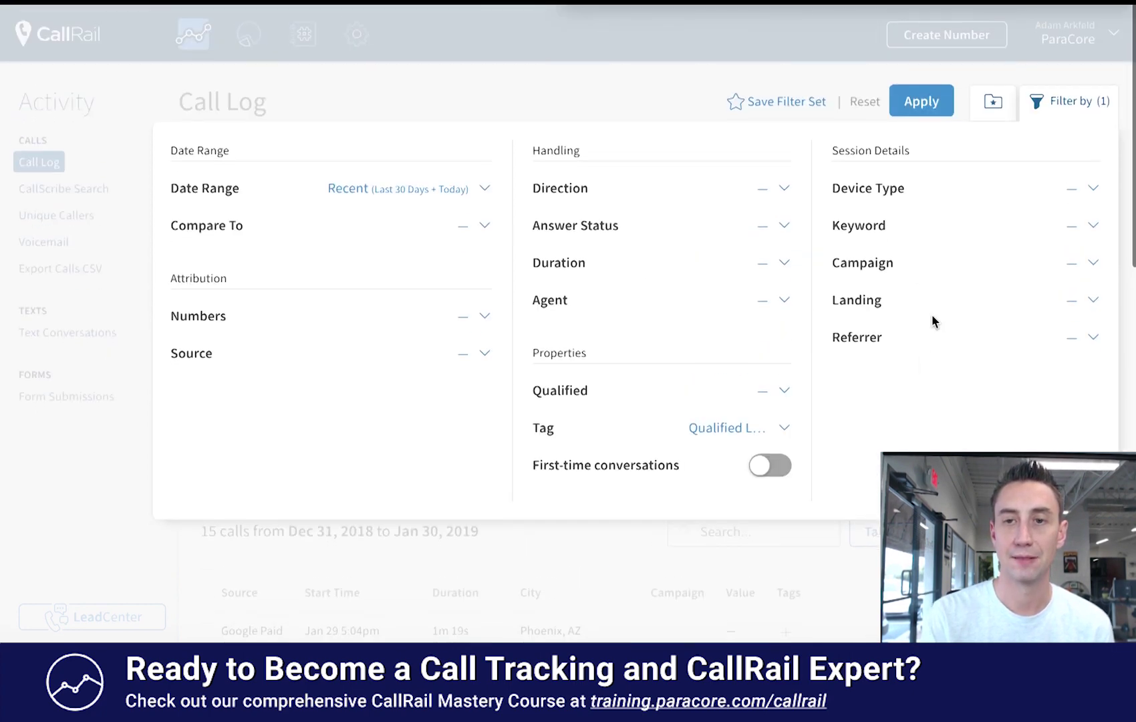
pyautogui.click(931, 105)
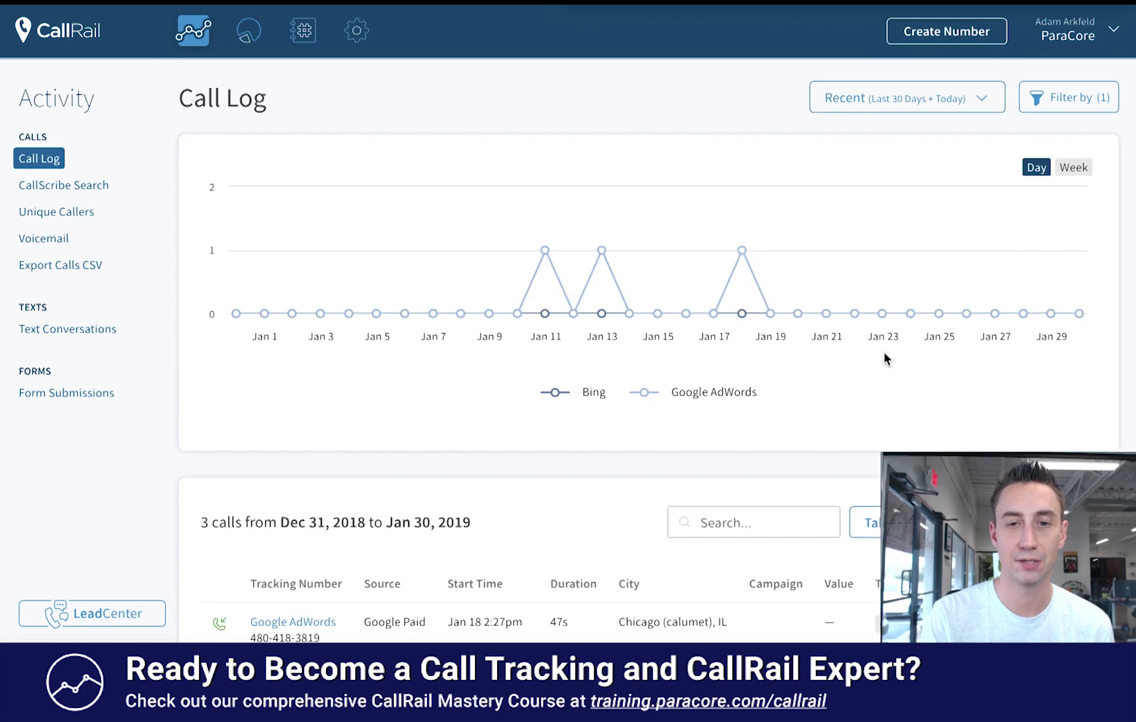
# Qualify the Jan 13 10:20am call from Denver and decline to activate CallScore
pyautogui.scroll(-3, 885, 357)
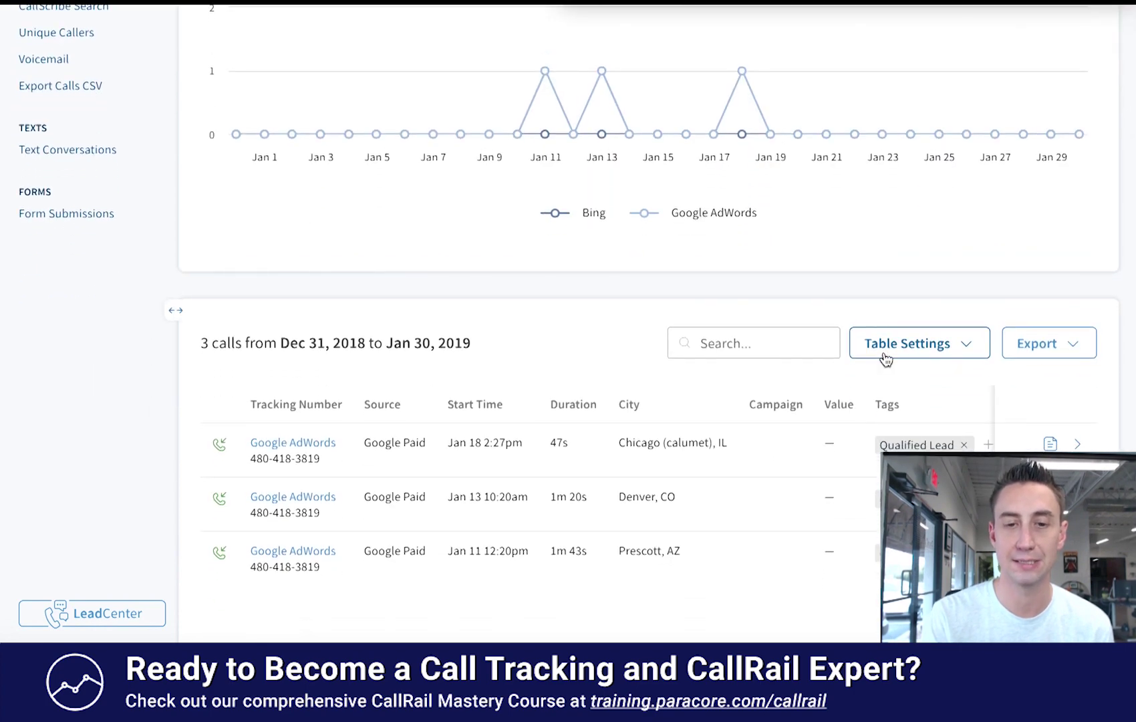
pyautogui.hscroll(5, 854, 474)
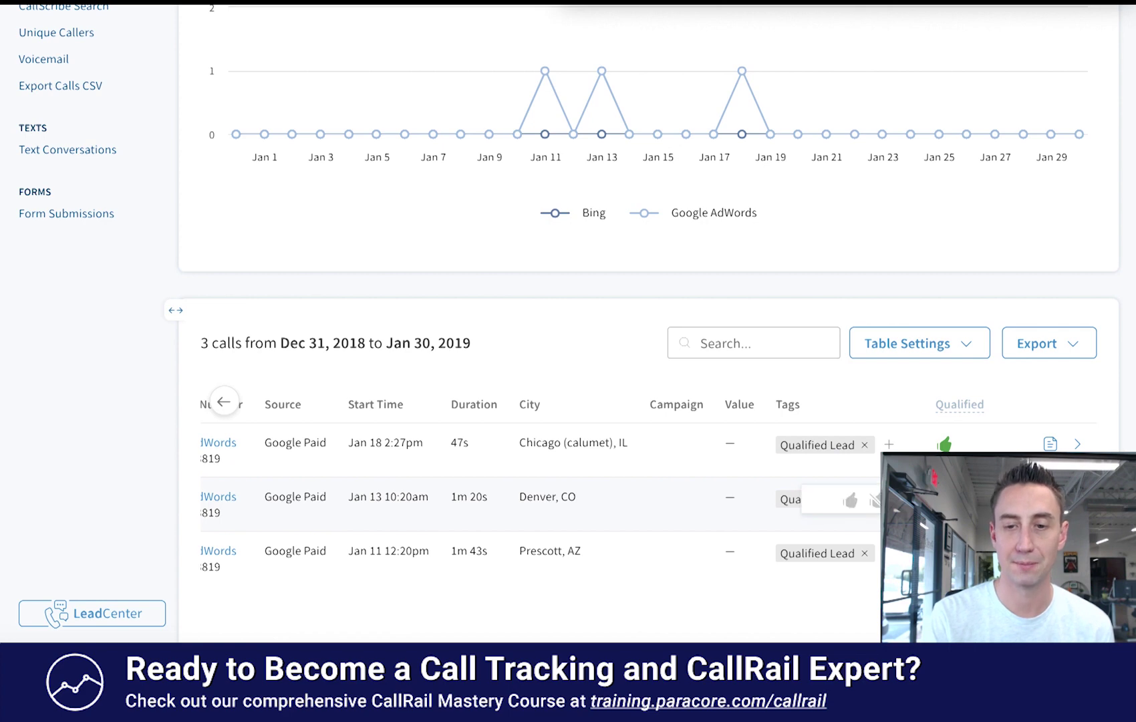
pyautogui.click(945, 498)
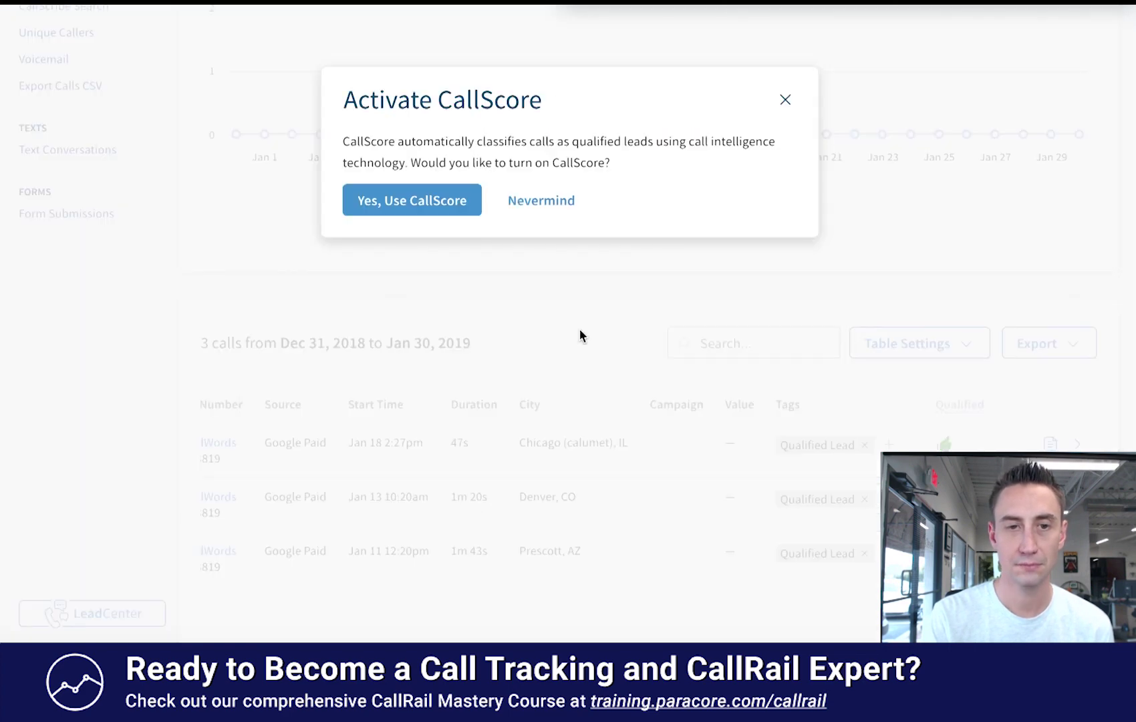
pyautogui.click(558, 209)
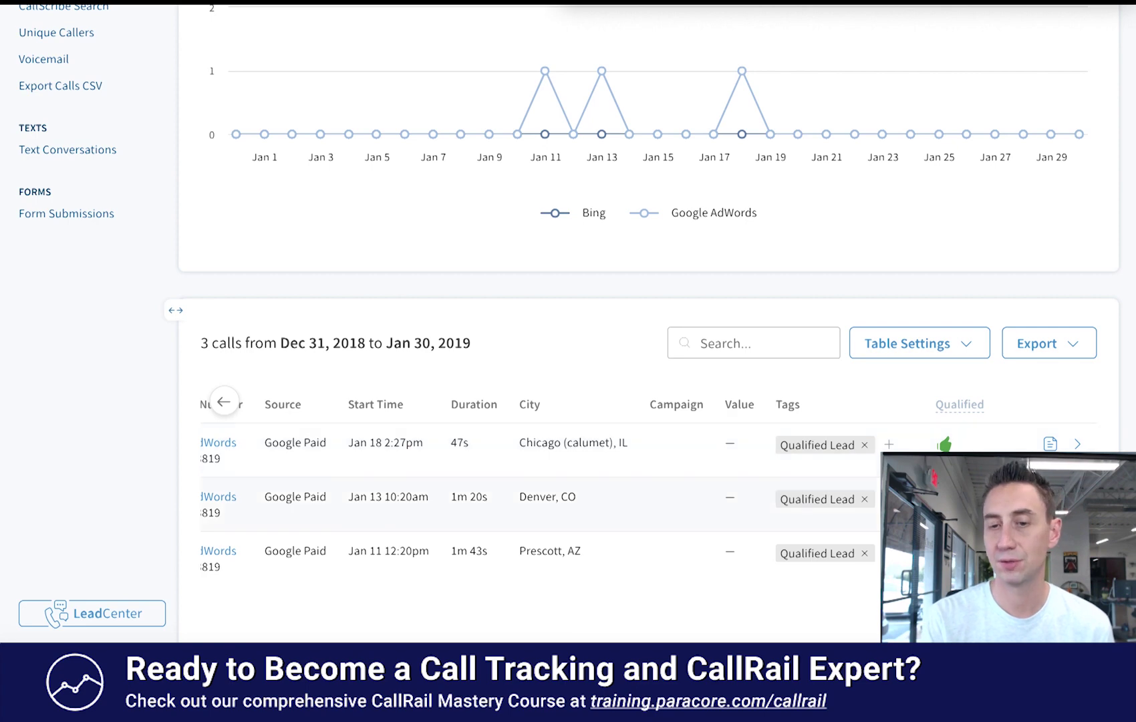
# Replace the Qualified Lead tag filter with Duplicate Caller, apply it to the Call Log and look over the filtered calls
pyautogui.scroll(3, 936, 375)
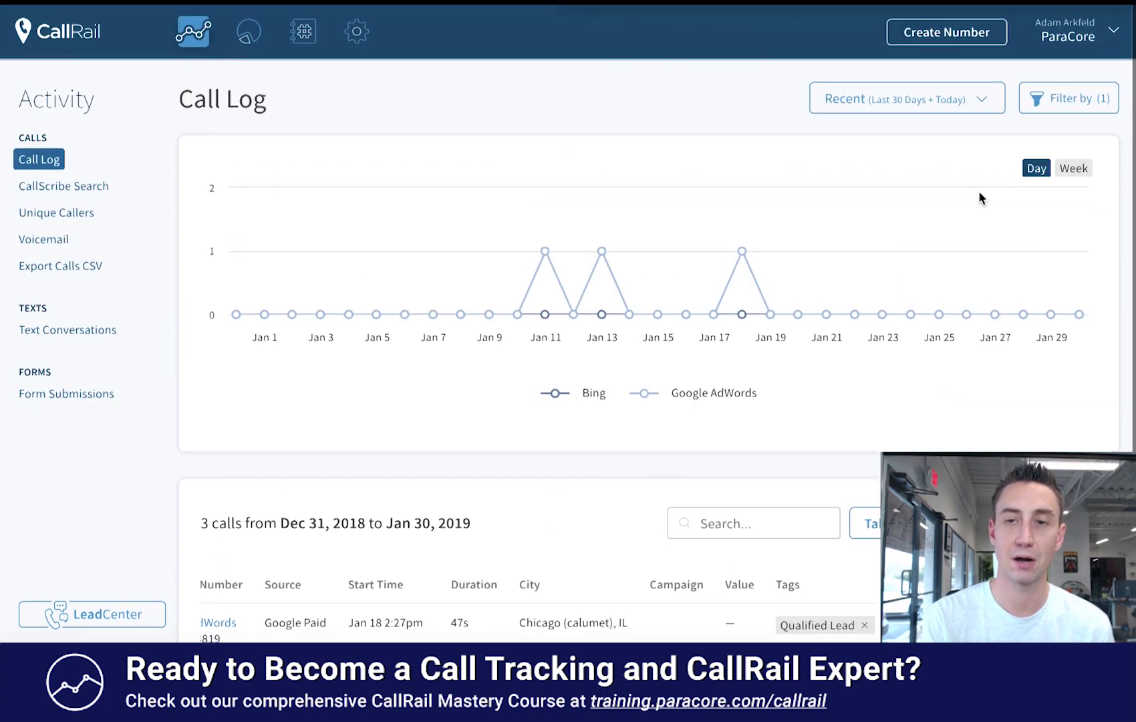
pyautogui.click(1043, 100)
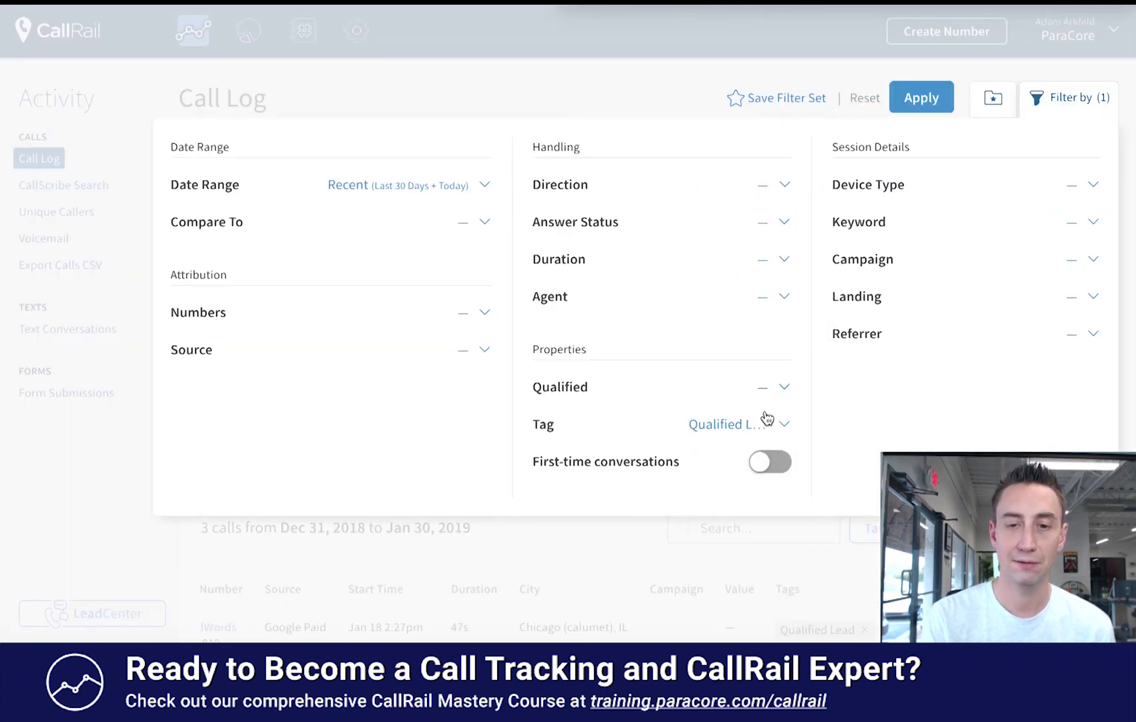
pyautogui.click(755, 422)
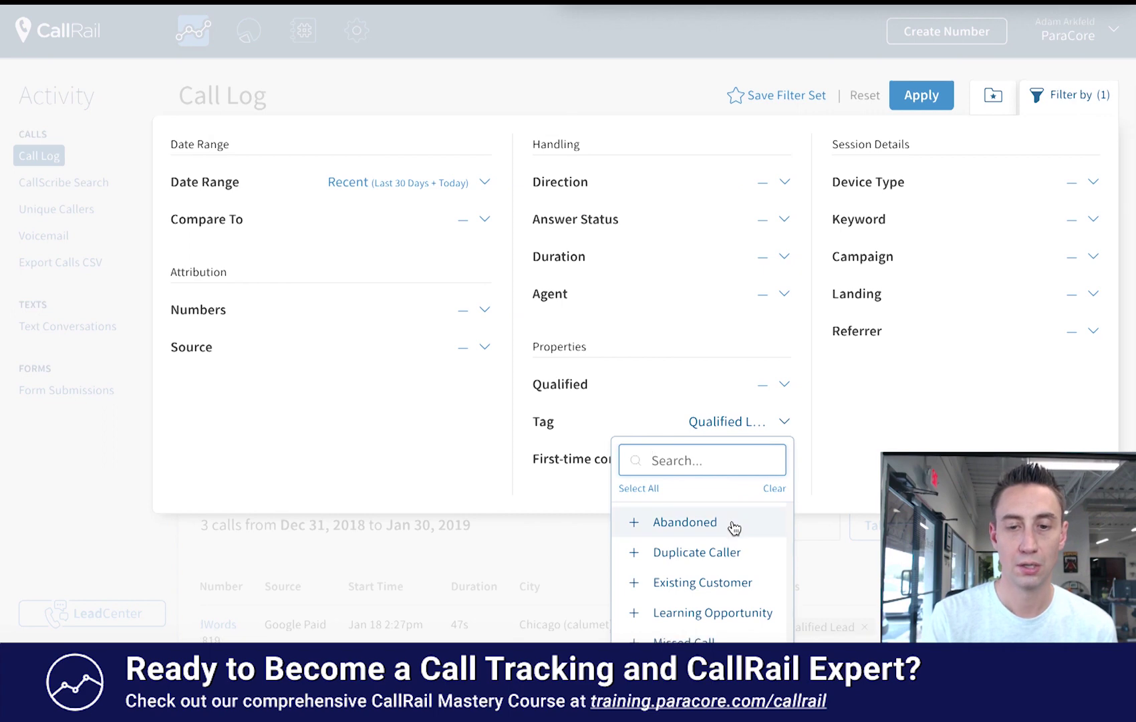
pyautogui.scroll(-3, 889, 364)
pyautogui.click(637, 512)
pyautogui.click(637, 361)
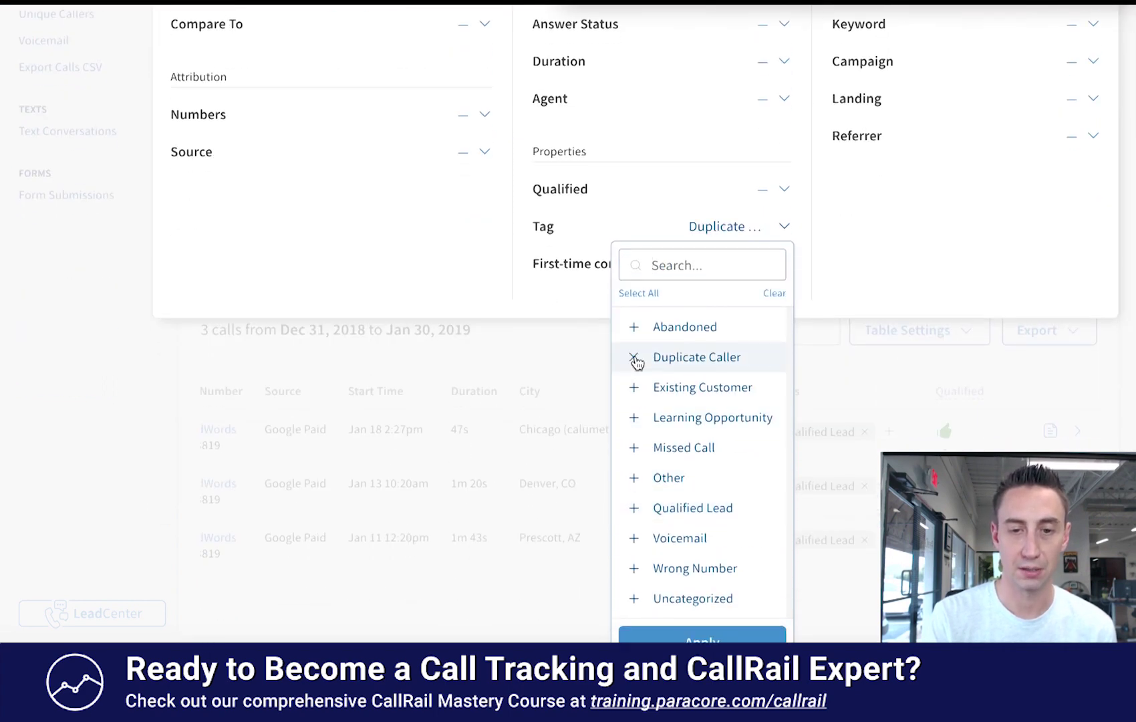
pyautogui.click(699, 635)
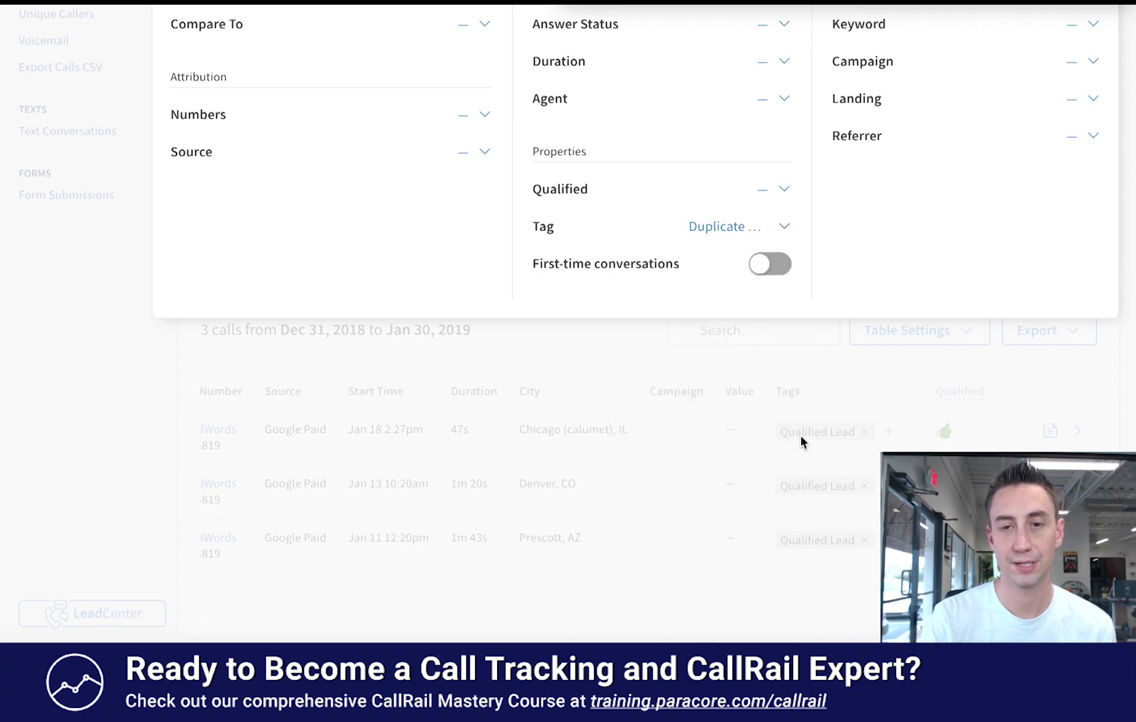
pyautogui.scroll(3, 928, 255)
pyautogui.click(929, 107)
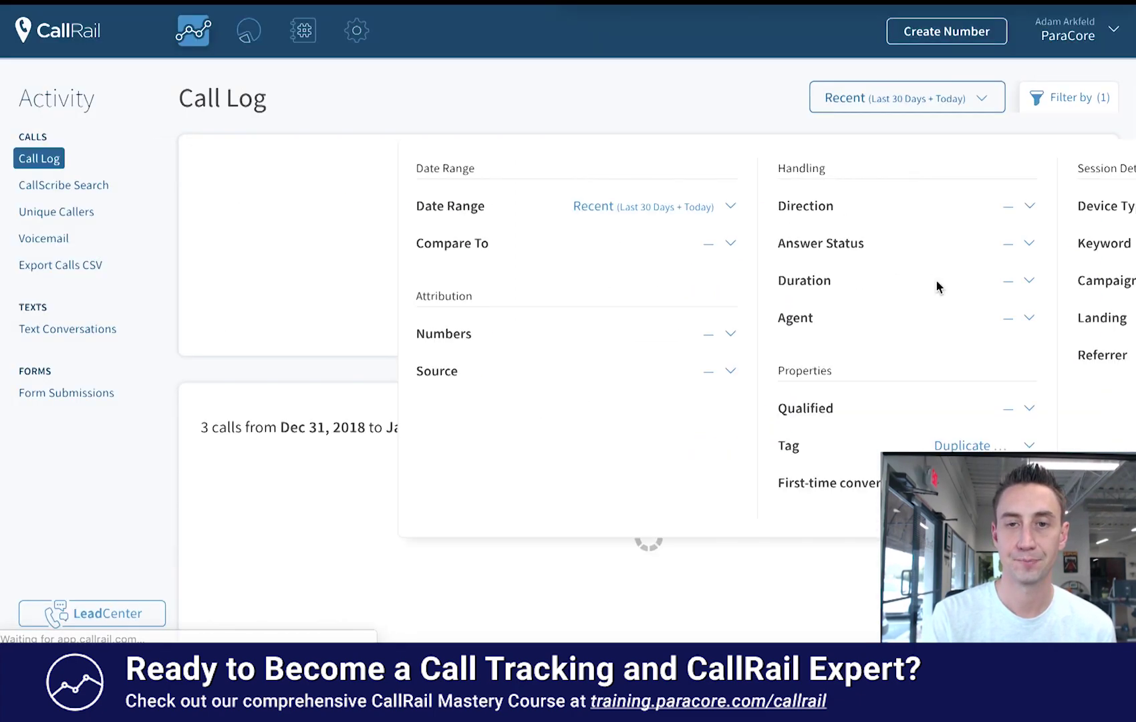
pyautogui.scroll(-4, 860, 366)
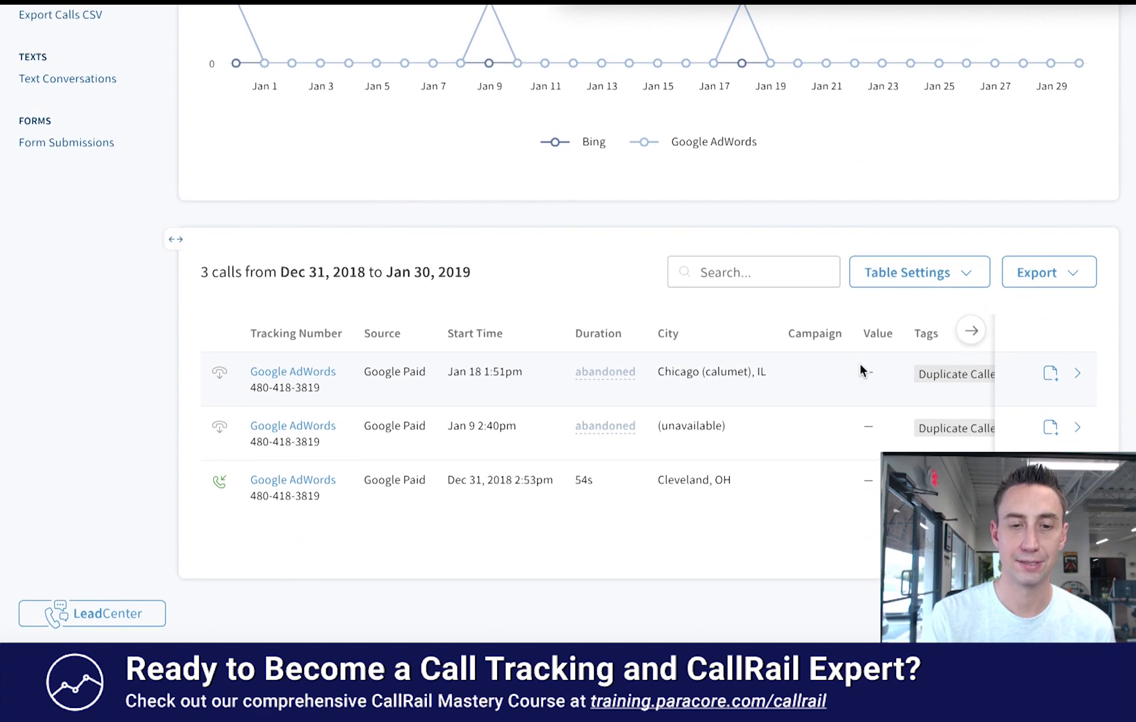
pyautogui.scroll(4, 910, 346)
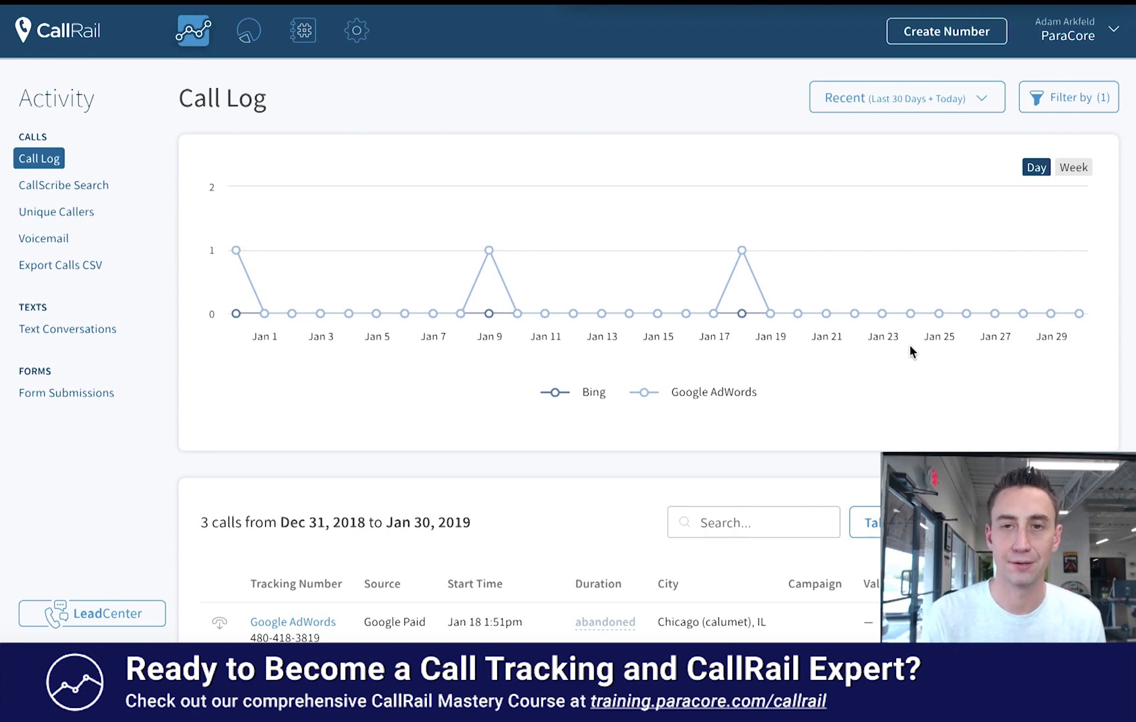
# Replace the Duplicate Caller tag filter with Missed Call, apply it to the Call Log and look over the filtered calls
pyautogui.click(1056, 101)
pyautogui.click(718, 425)
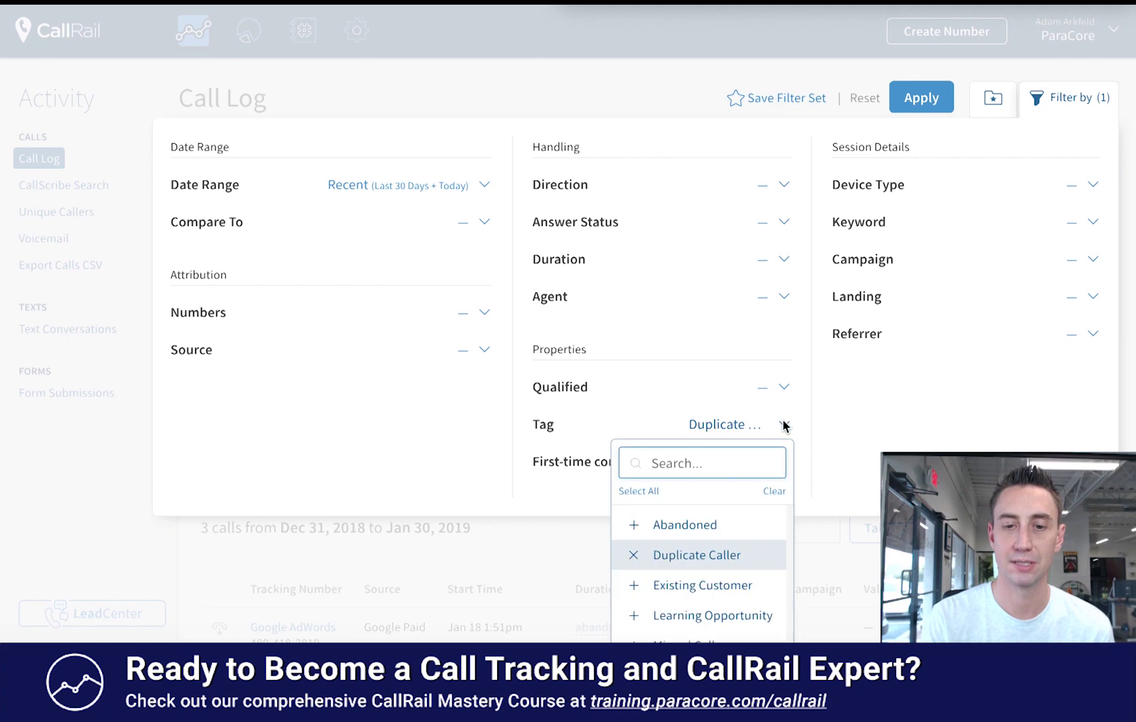
pyautogui.click(634, 555)
pyautogui.scroll(-2, 679, 515)
pyautogui.click(674, 537)
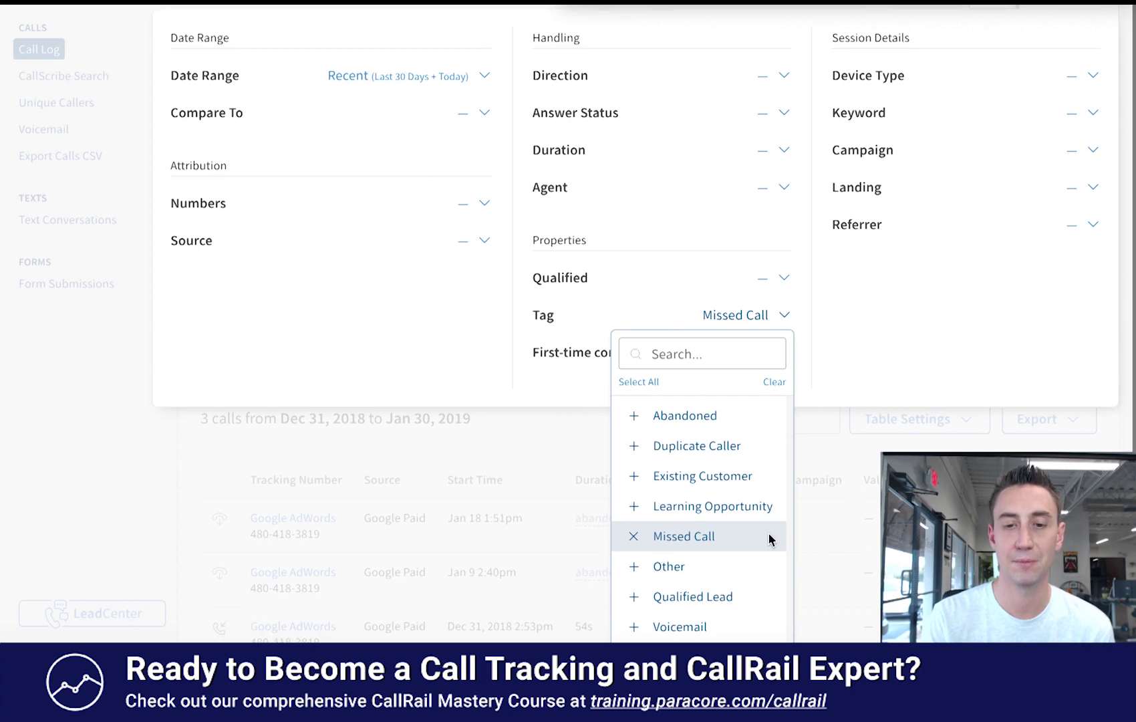
pyautogui.scroll(1, 946, 261)
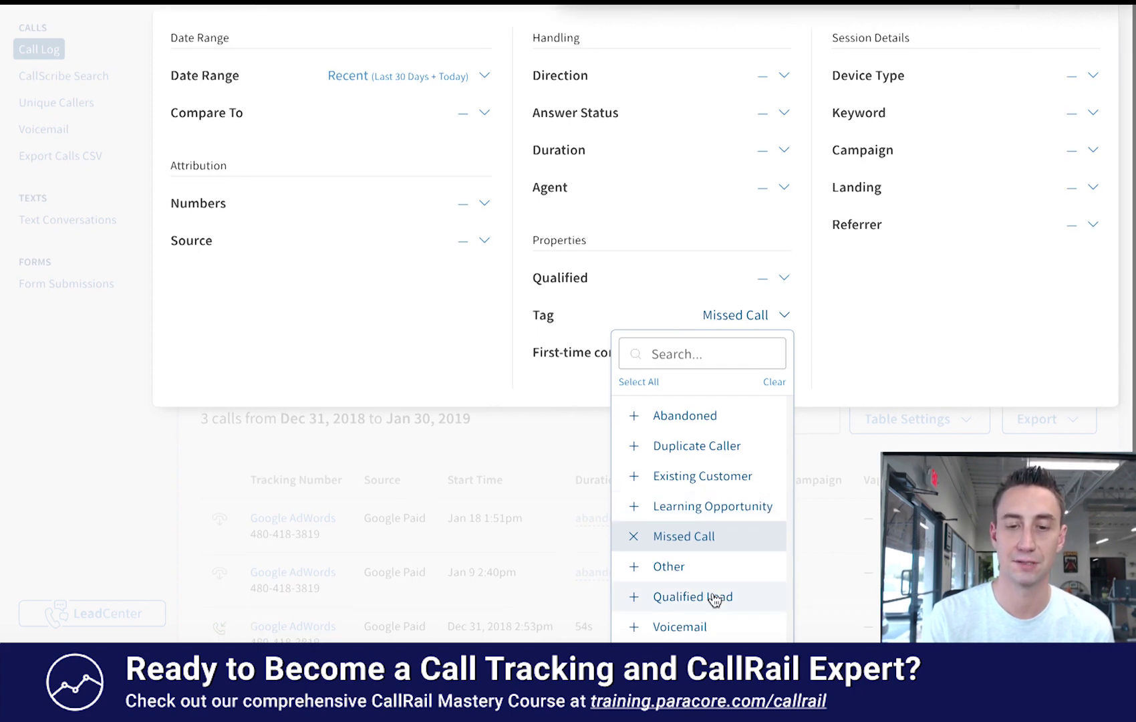
pyautogui.scroll(-3, 717, 599)
pyautogui.click(713, 585)
pyautogui.scroll(5, 900, 358)
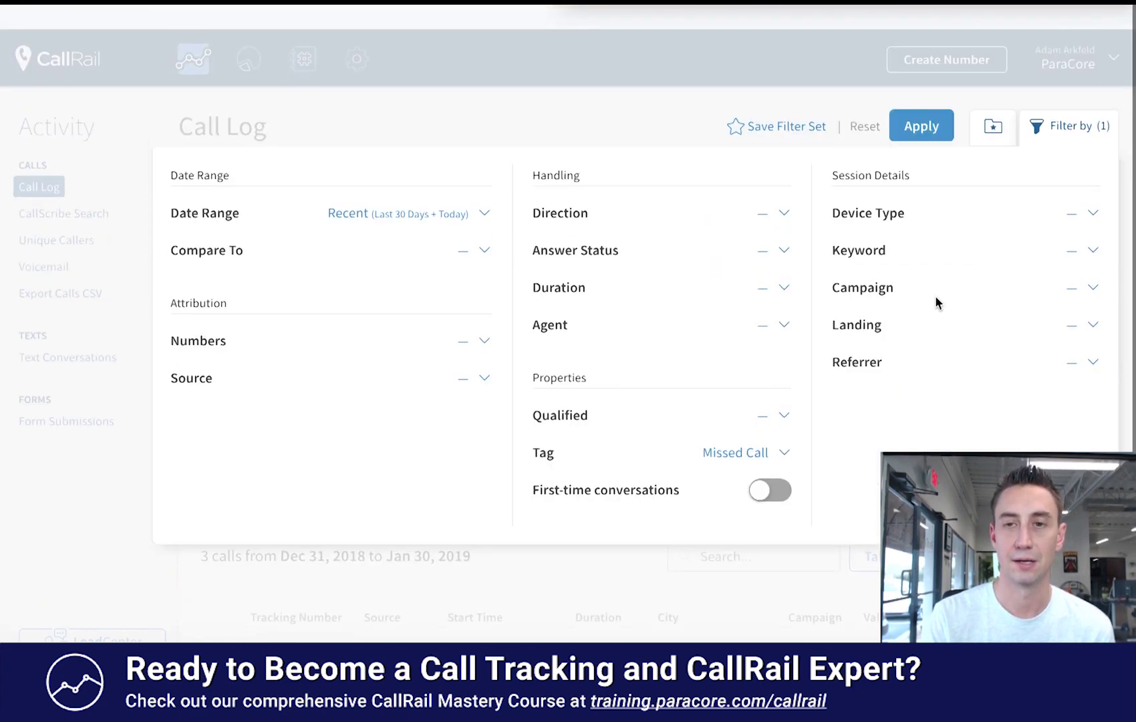
pyautogui.click(918, 98)
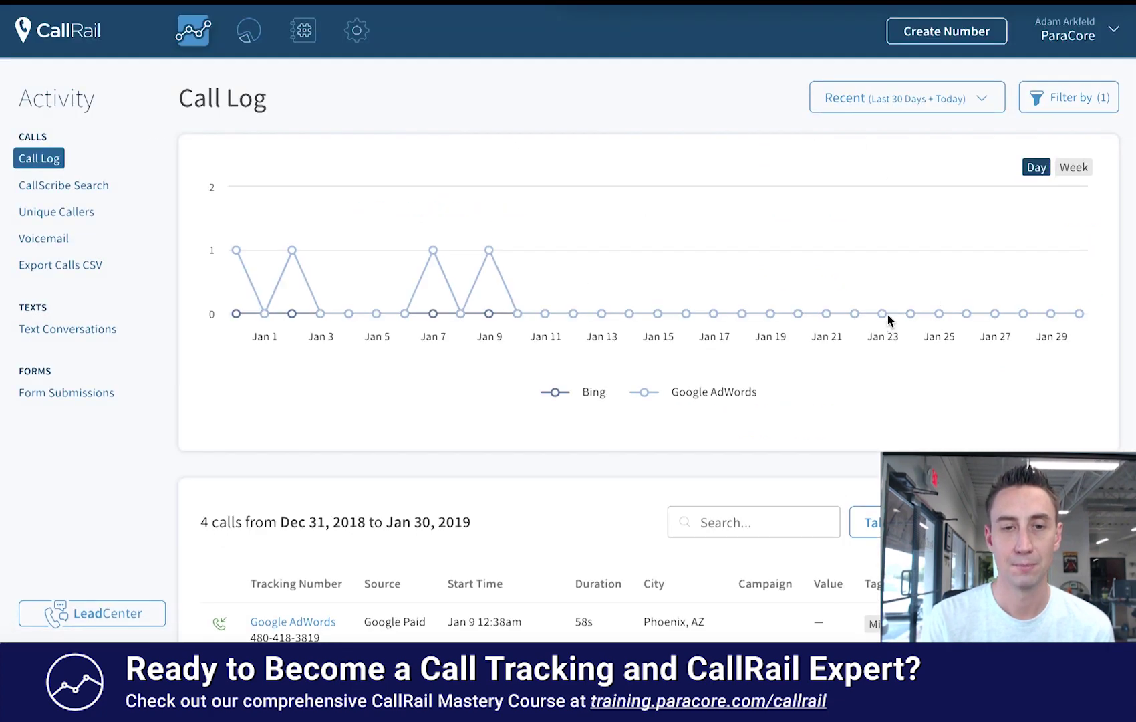
pyautogui.scroll(-5, 883, 316)
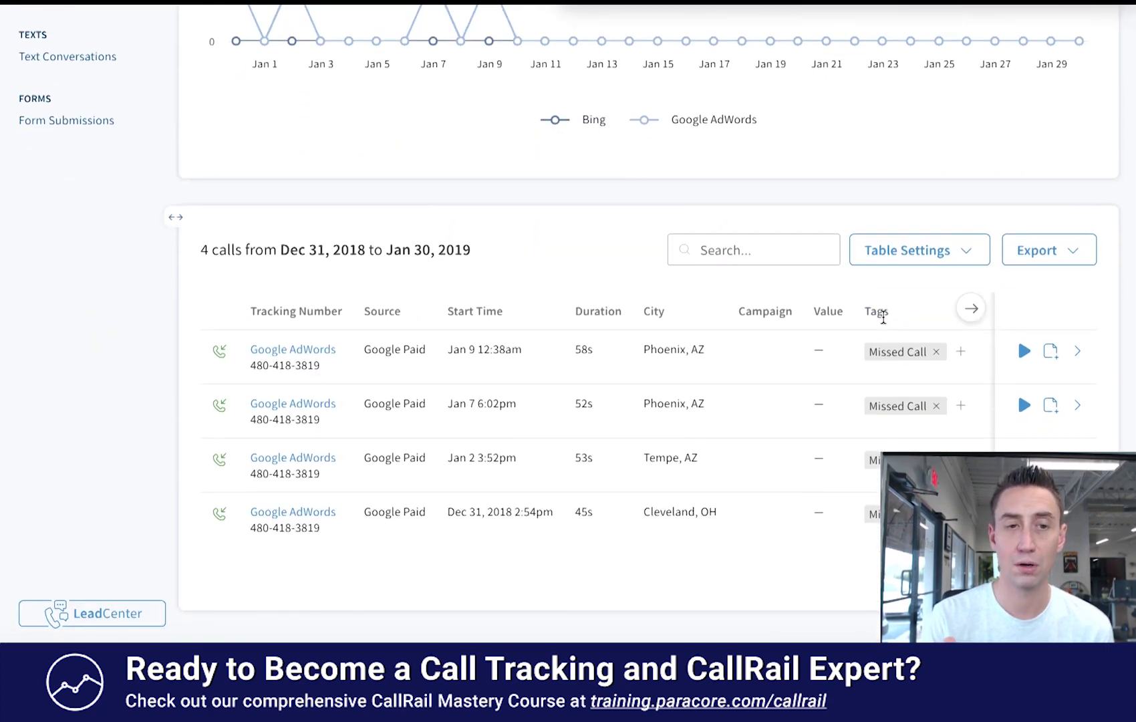
pyautogui.scroll(2, 883, 316)
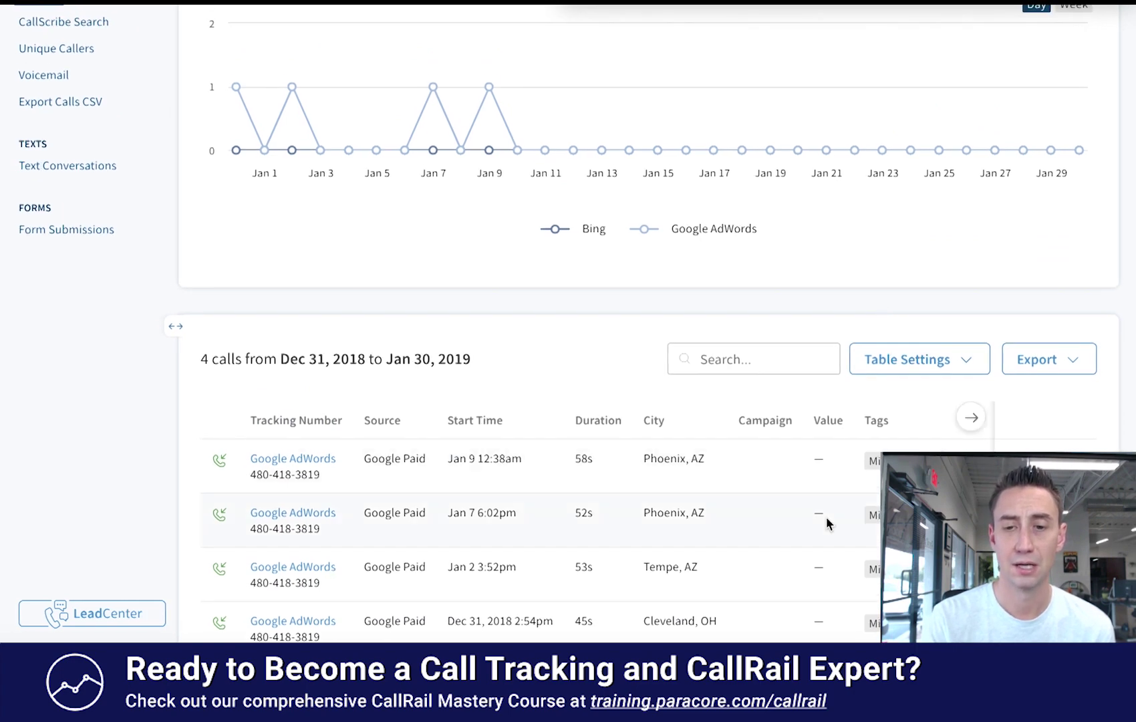
# Add the Voicemail tag to the Jan 9 12:38am call from Phoenix and remove that tag again
pyautogui.hscroll(3, 826, 519)
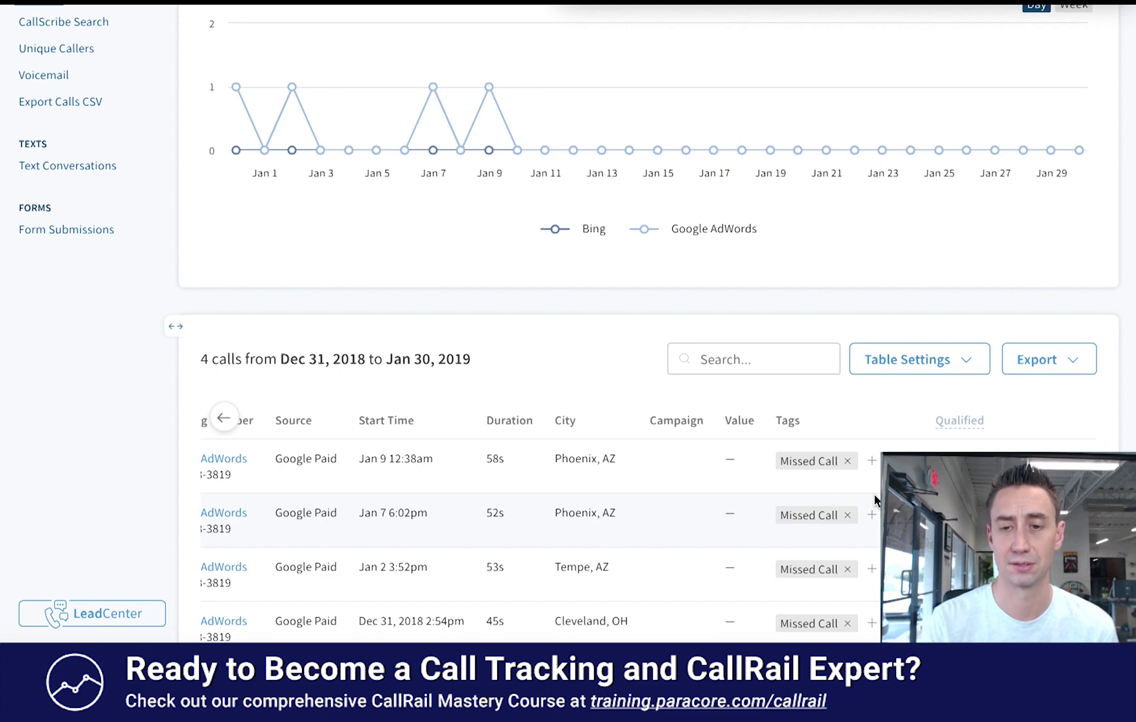
pyautogui.scroll(1, 876, 500)
pyautogui.scroll(-2, 882, 415)
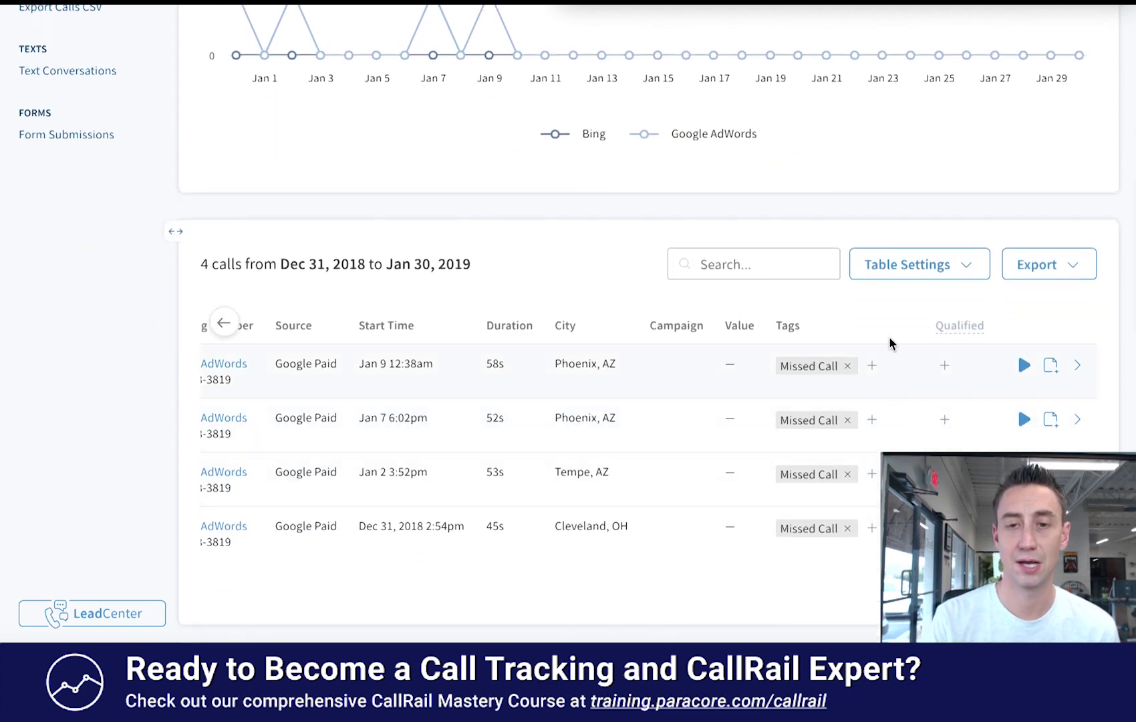
pyautogui.click(871, 367)
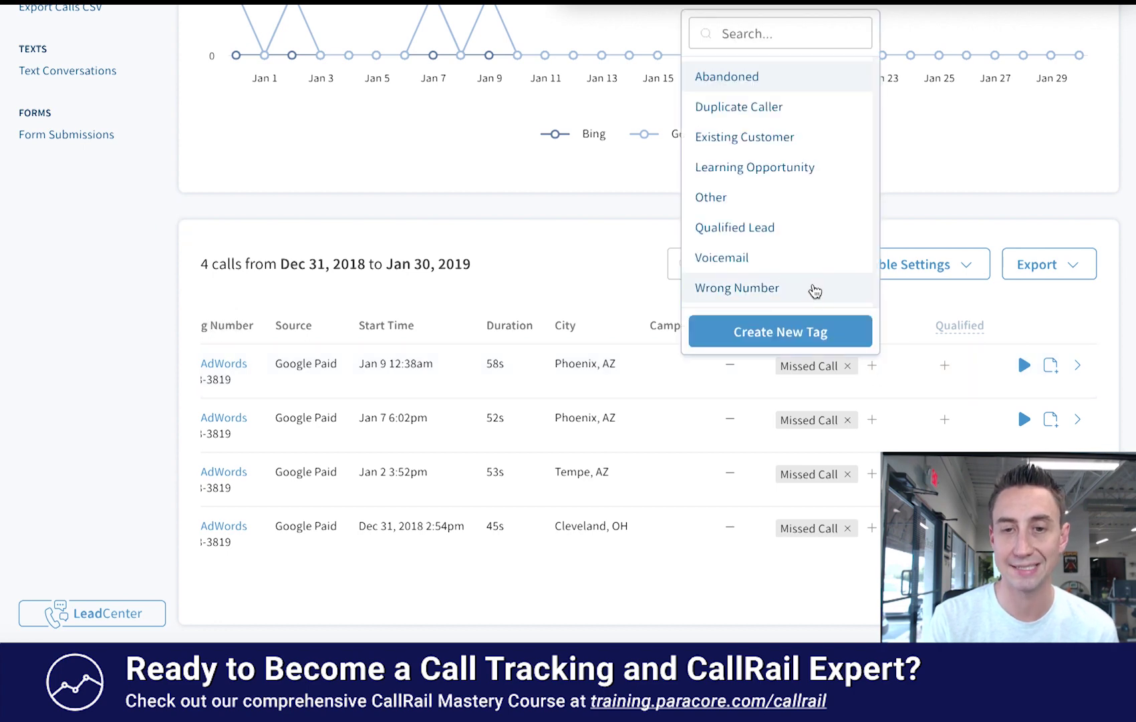
pyautogui.click(808, 261)
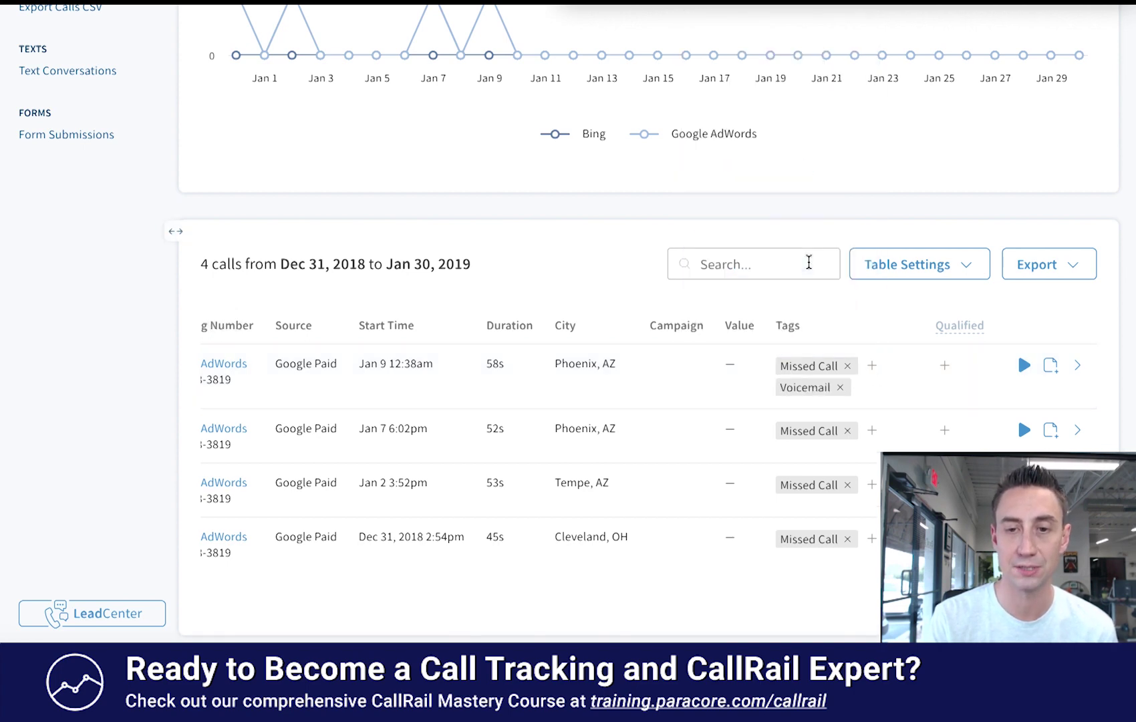
pyautogui.click(841, 387)
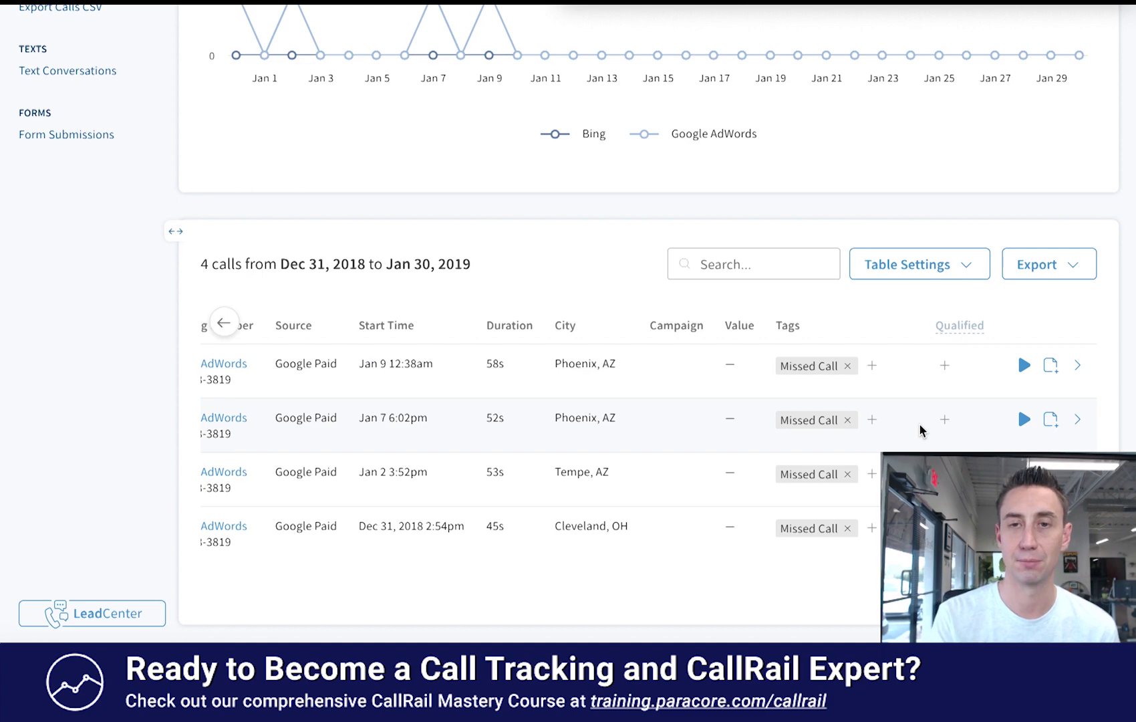